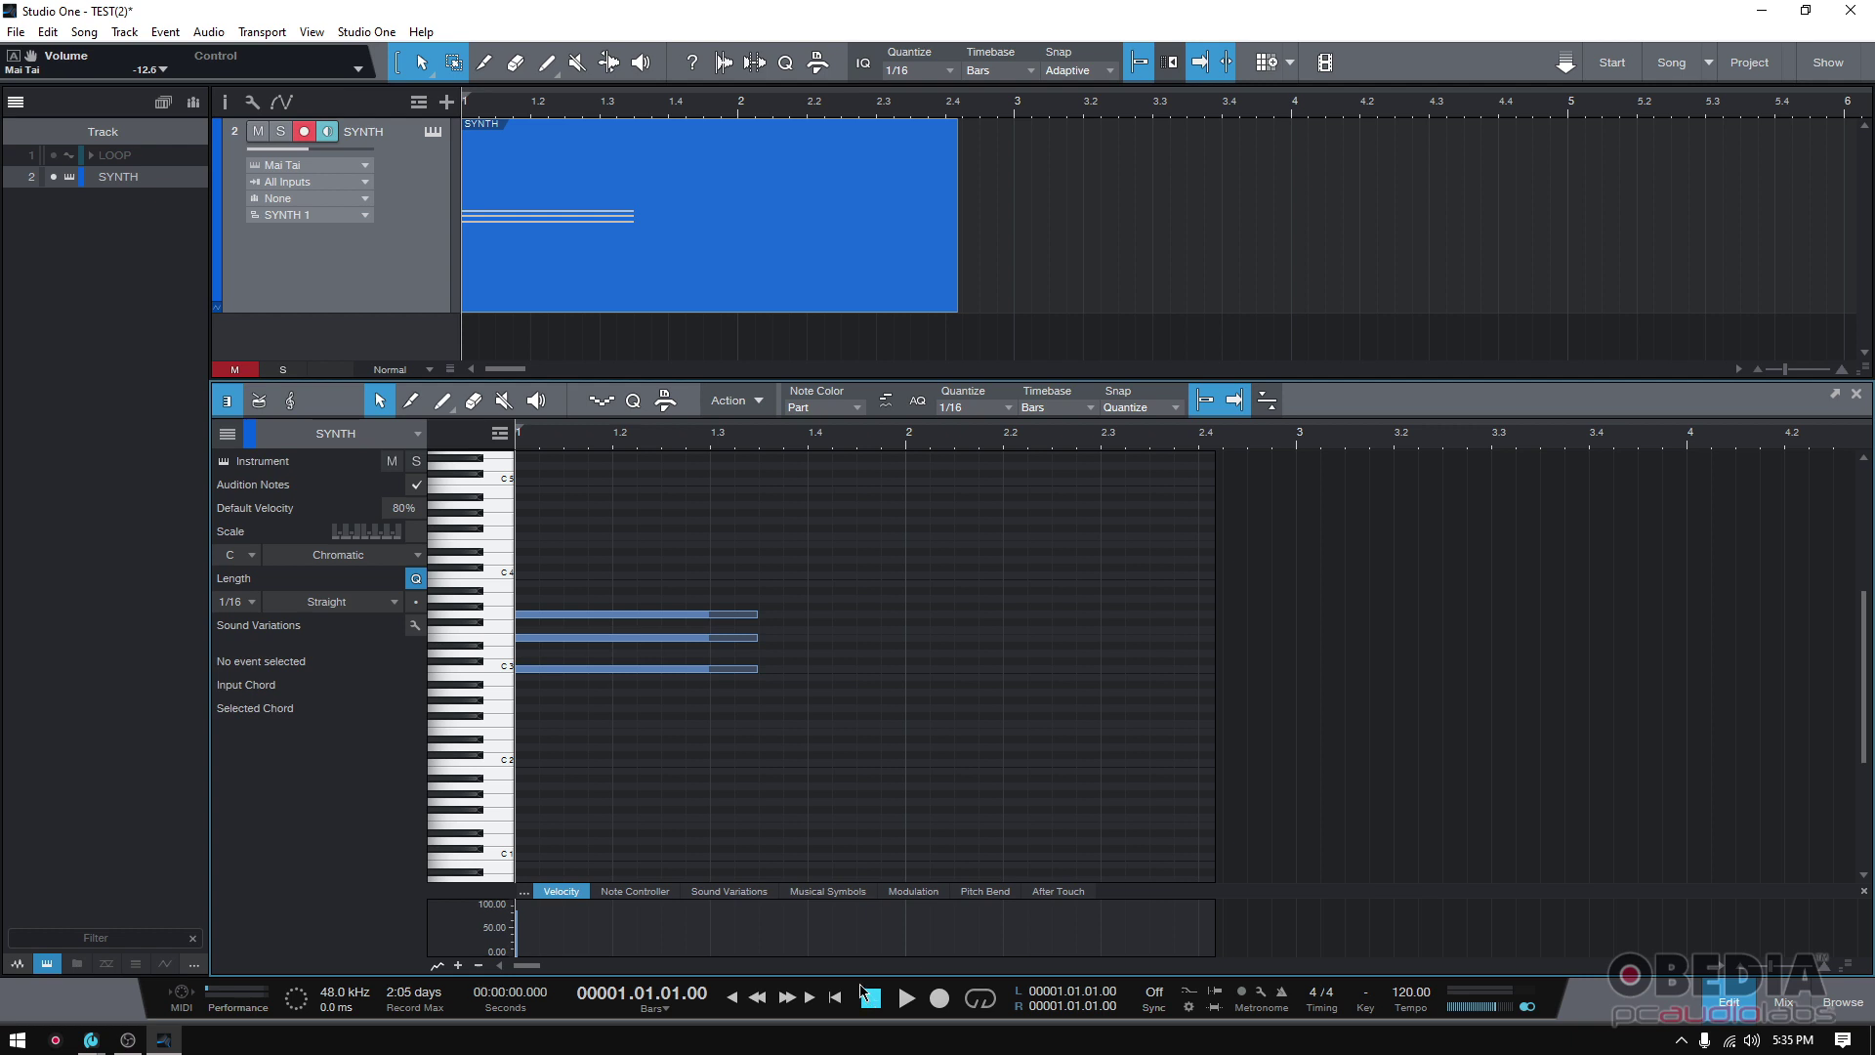
key(space)
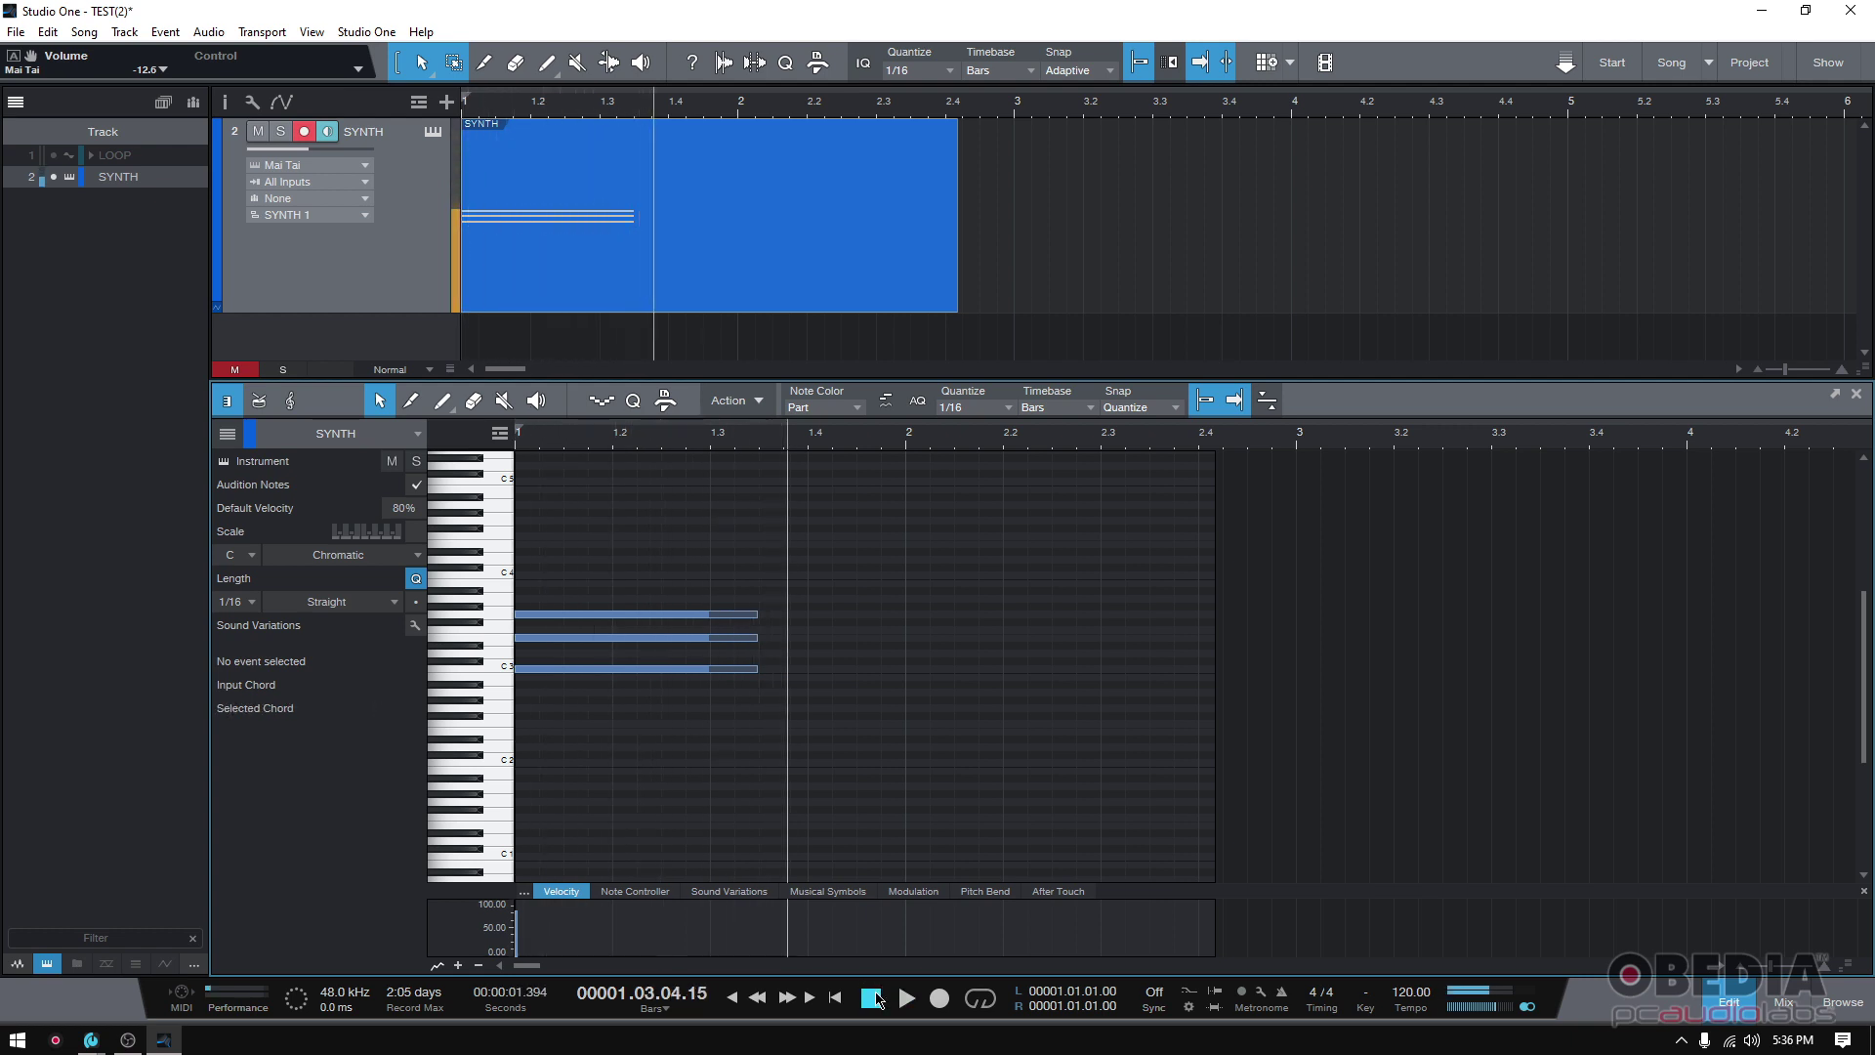
click(875, 997)
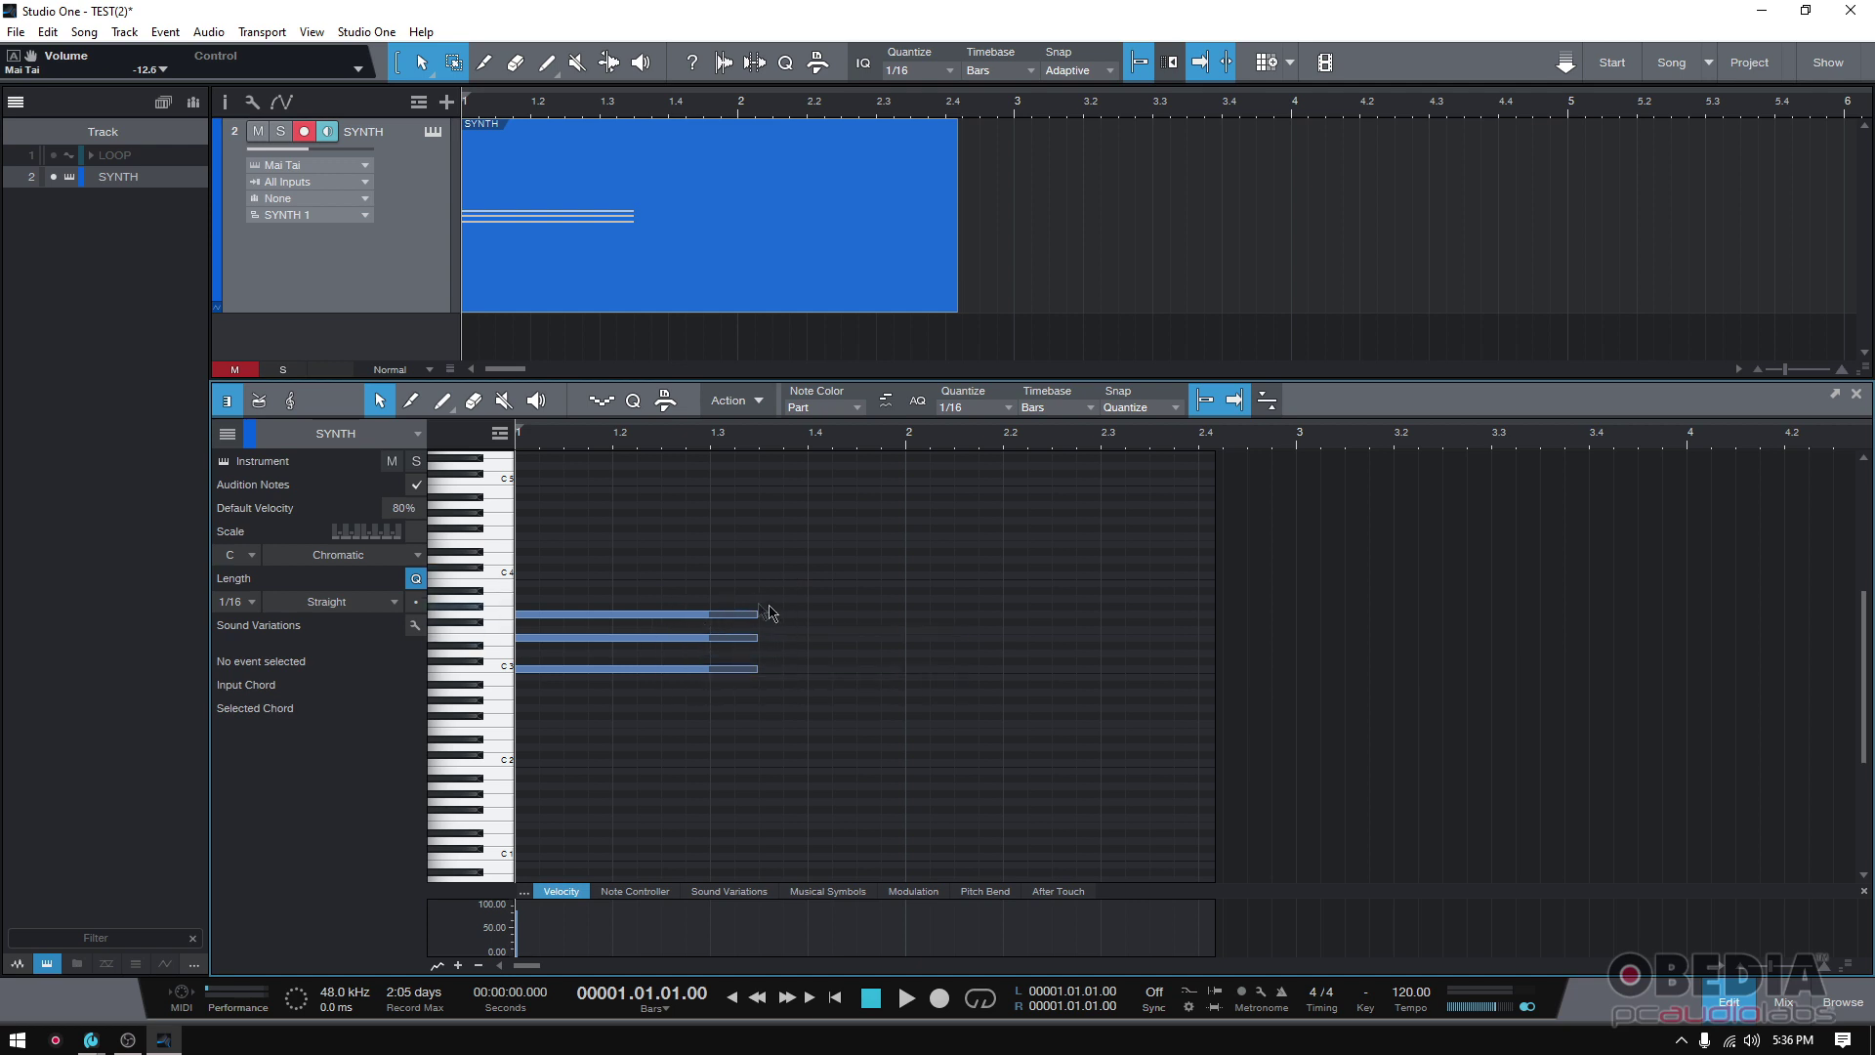
With the Paint tool, select the three chord notes and try lengthening them slightly
click(410, 401)
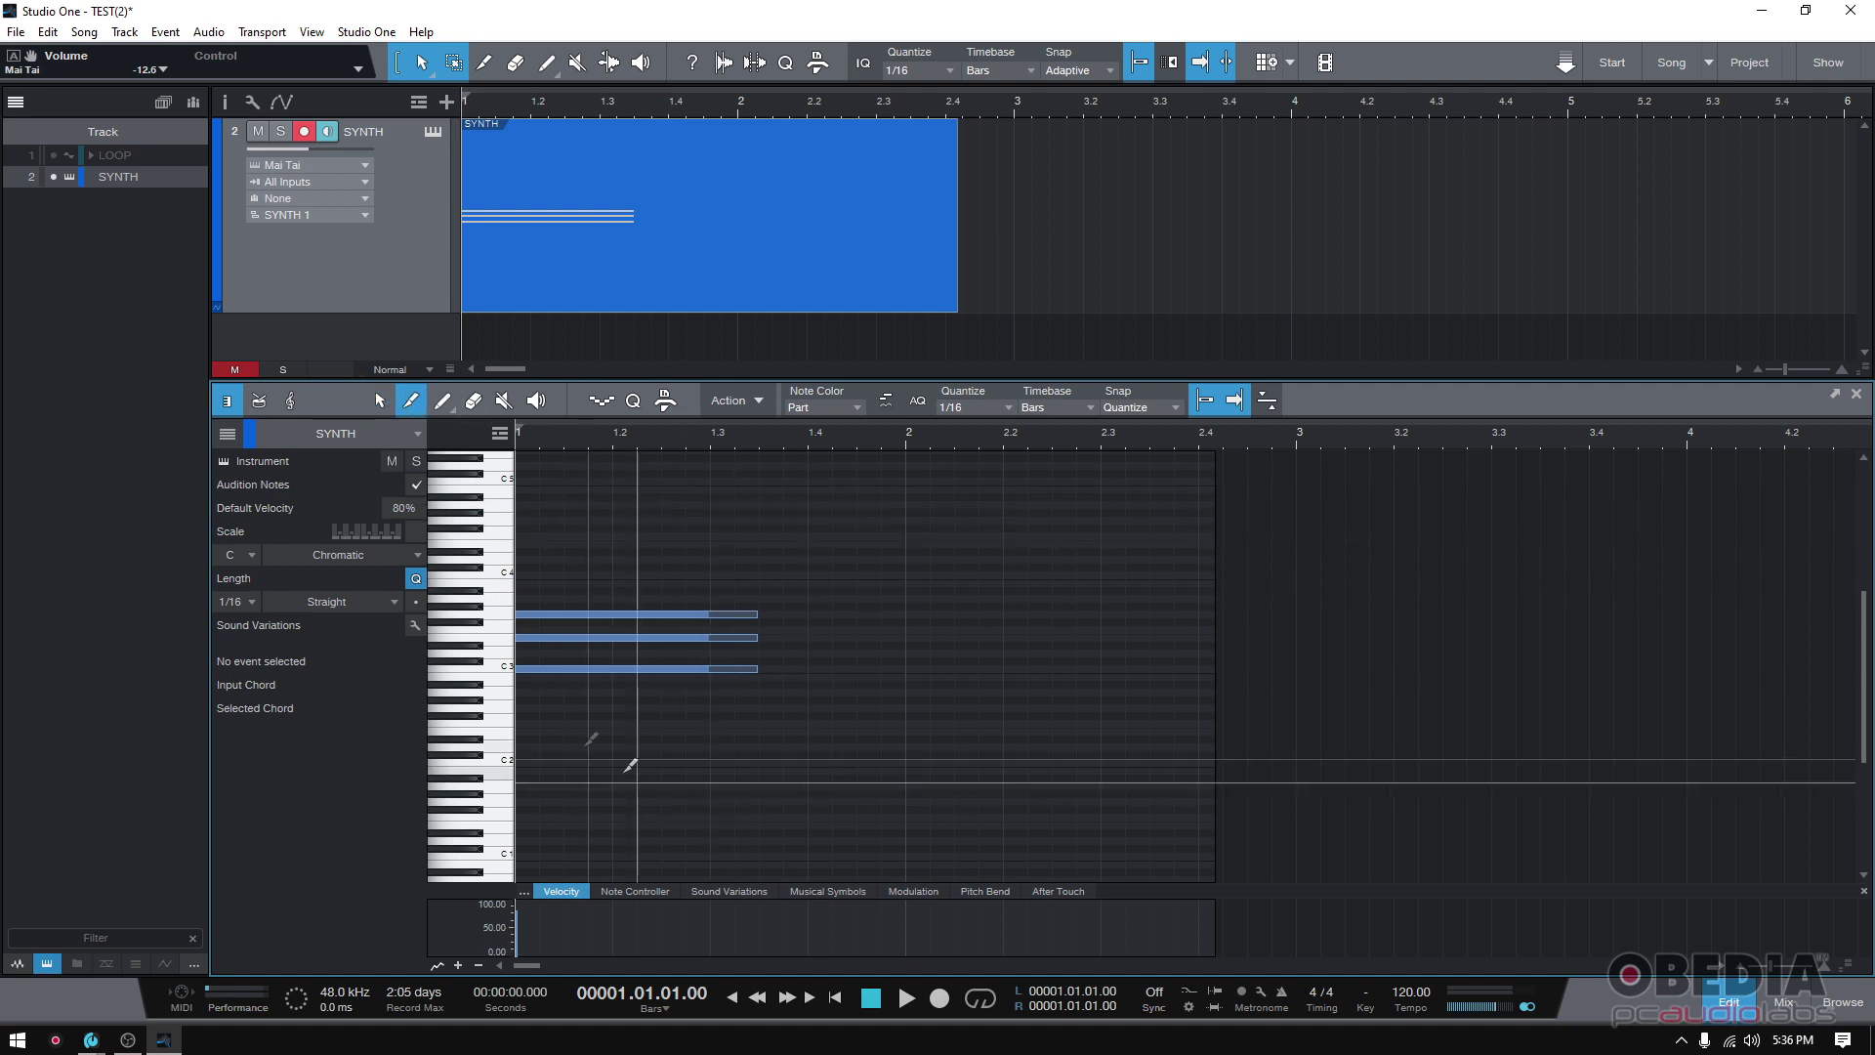
drag(710, 595, 612, 703)
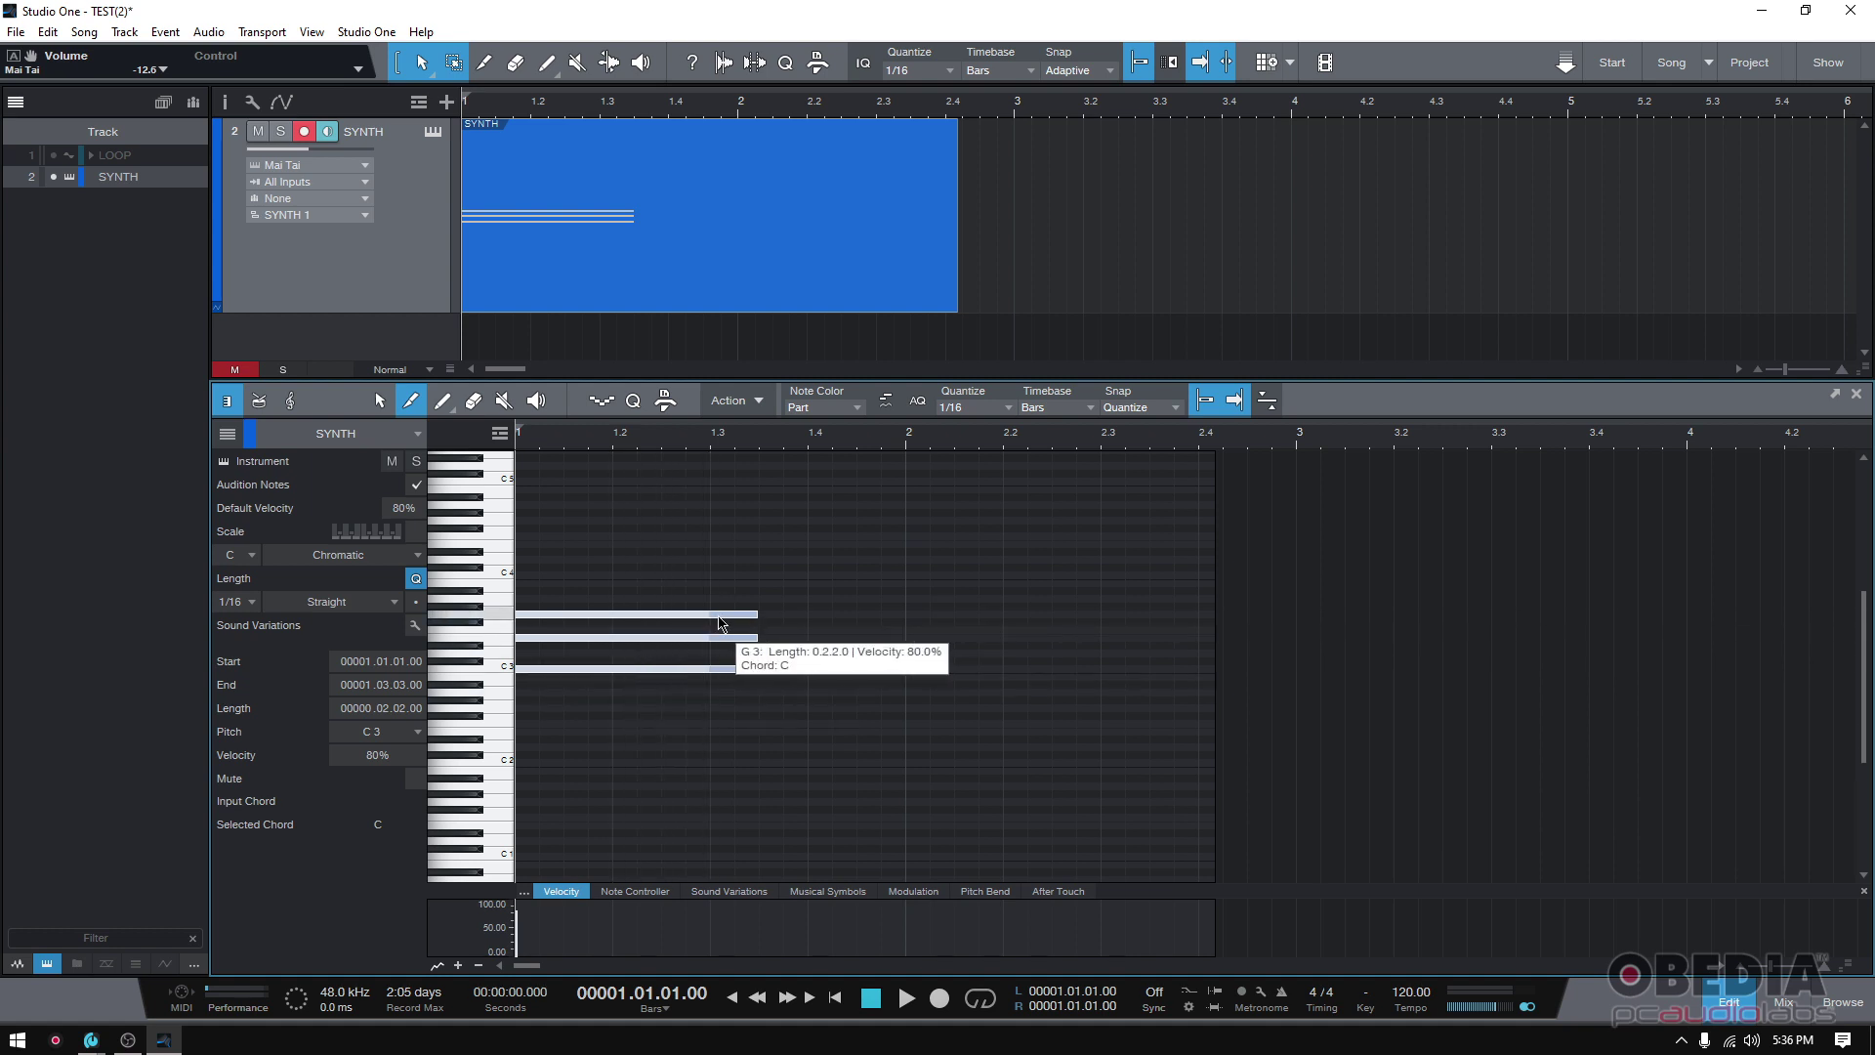
drag(718, 621, 787, 611)
Undo the lengthening, then turn off Snap and uncheck Snap To Grid
key(ctrl+z)
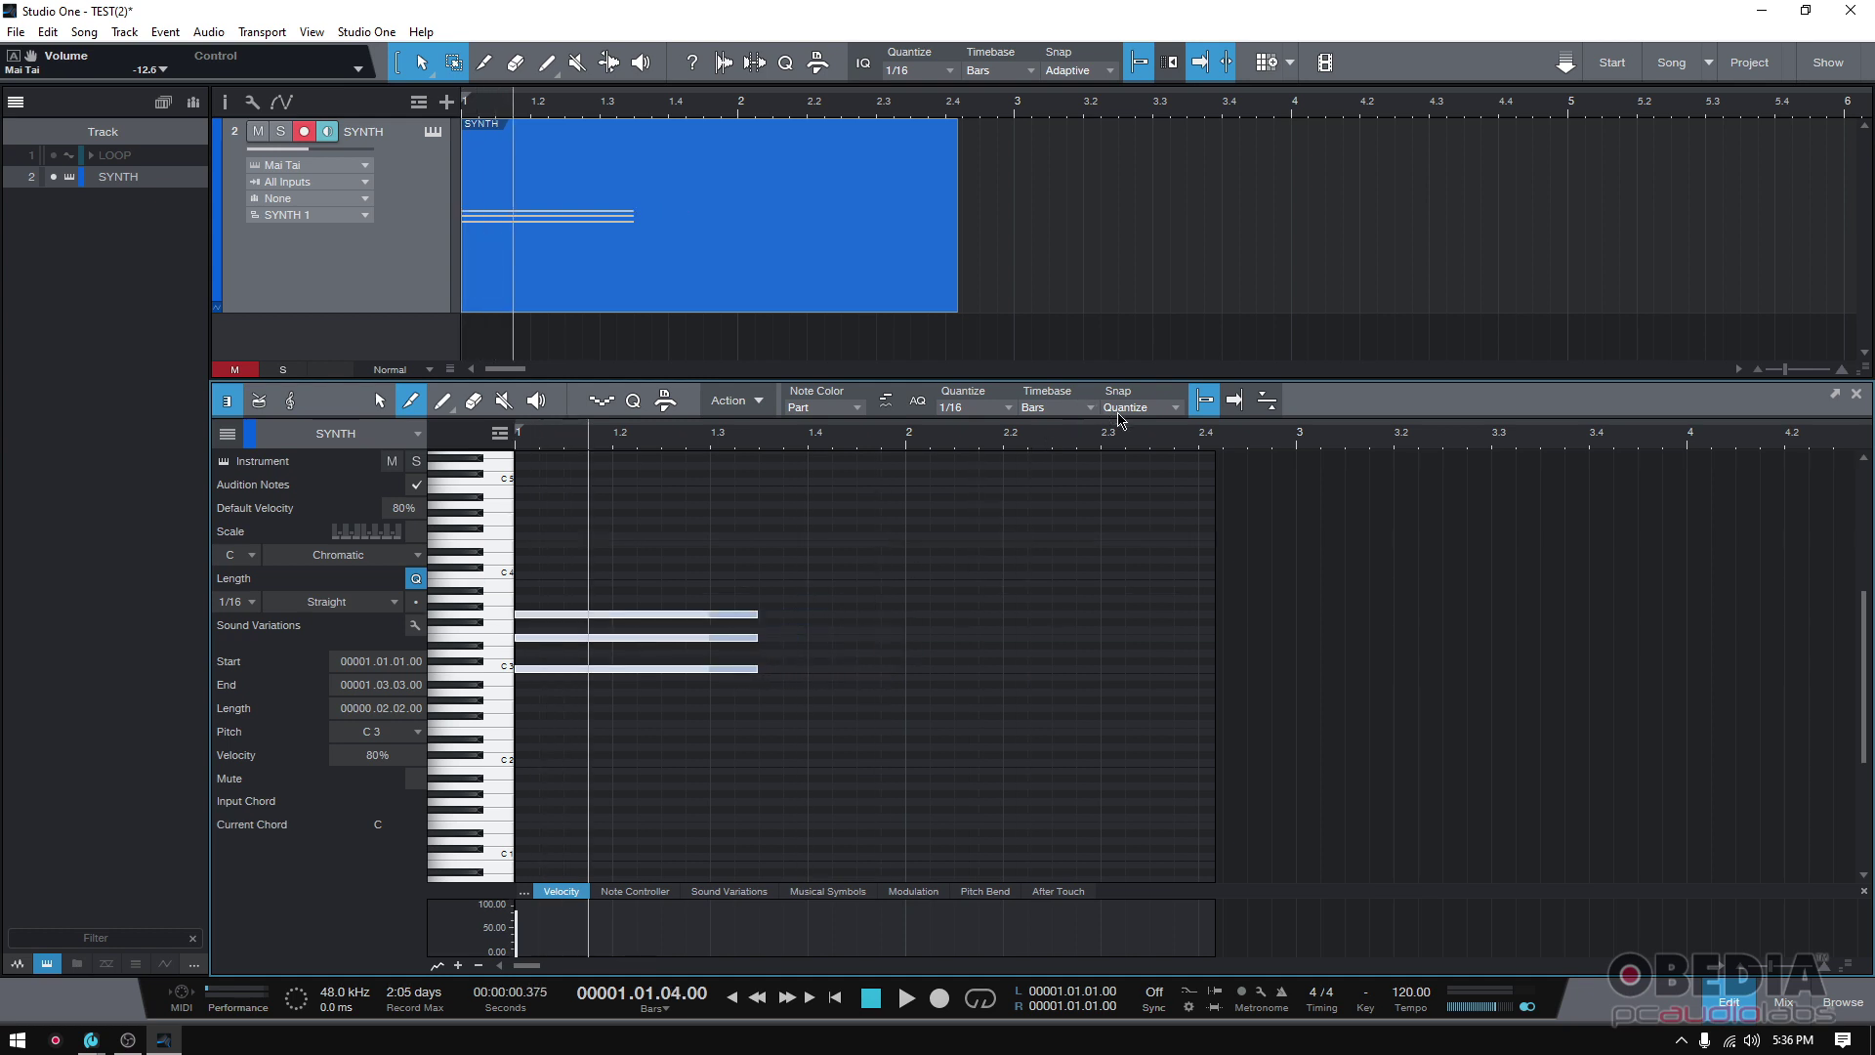
click(1205, 400)
click(1133, 407)
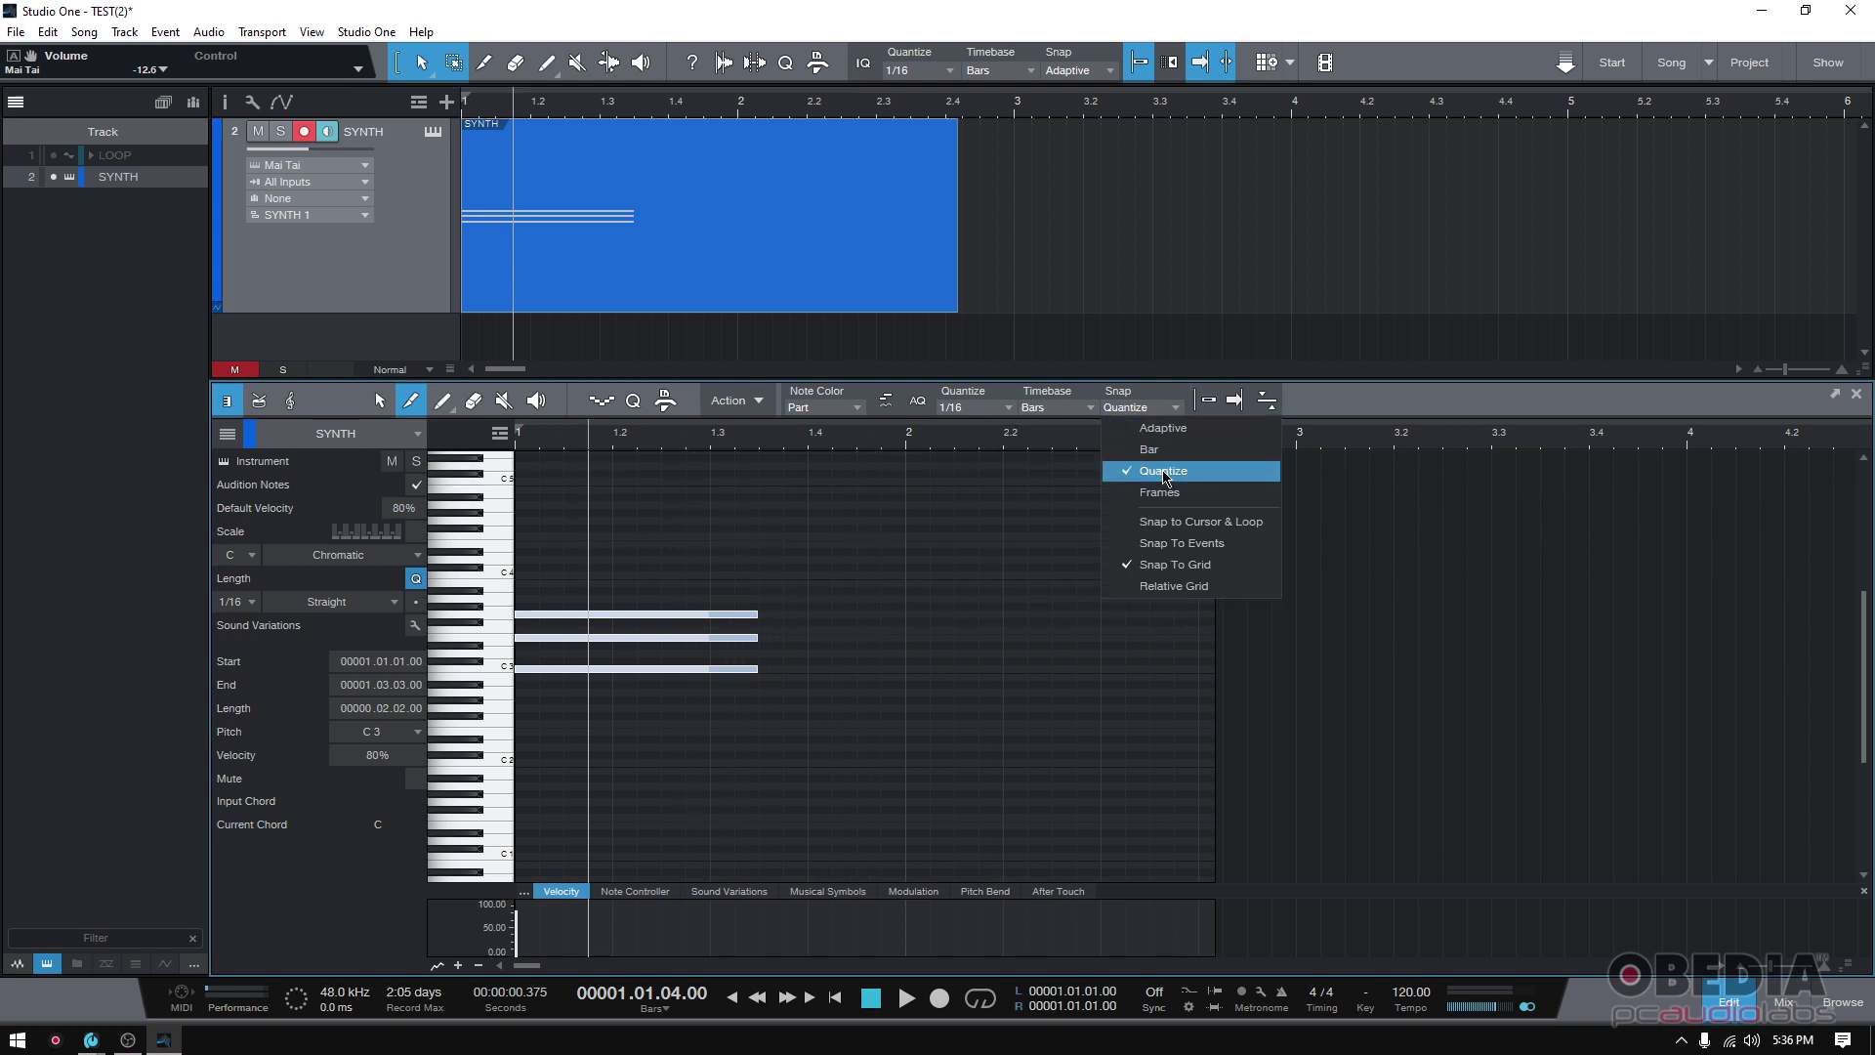
click(1171, 564)
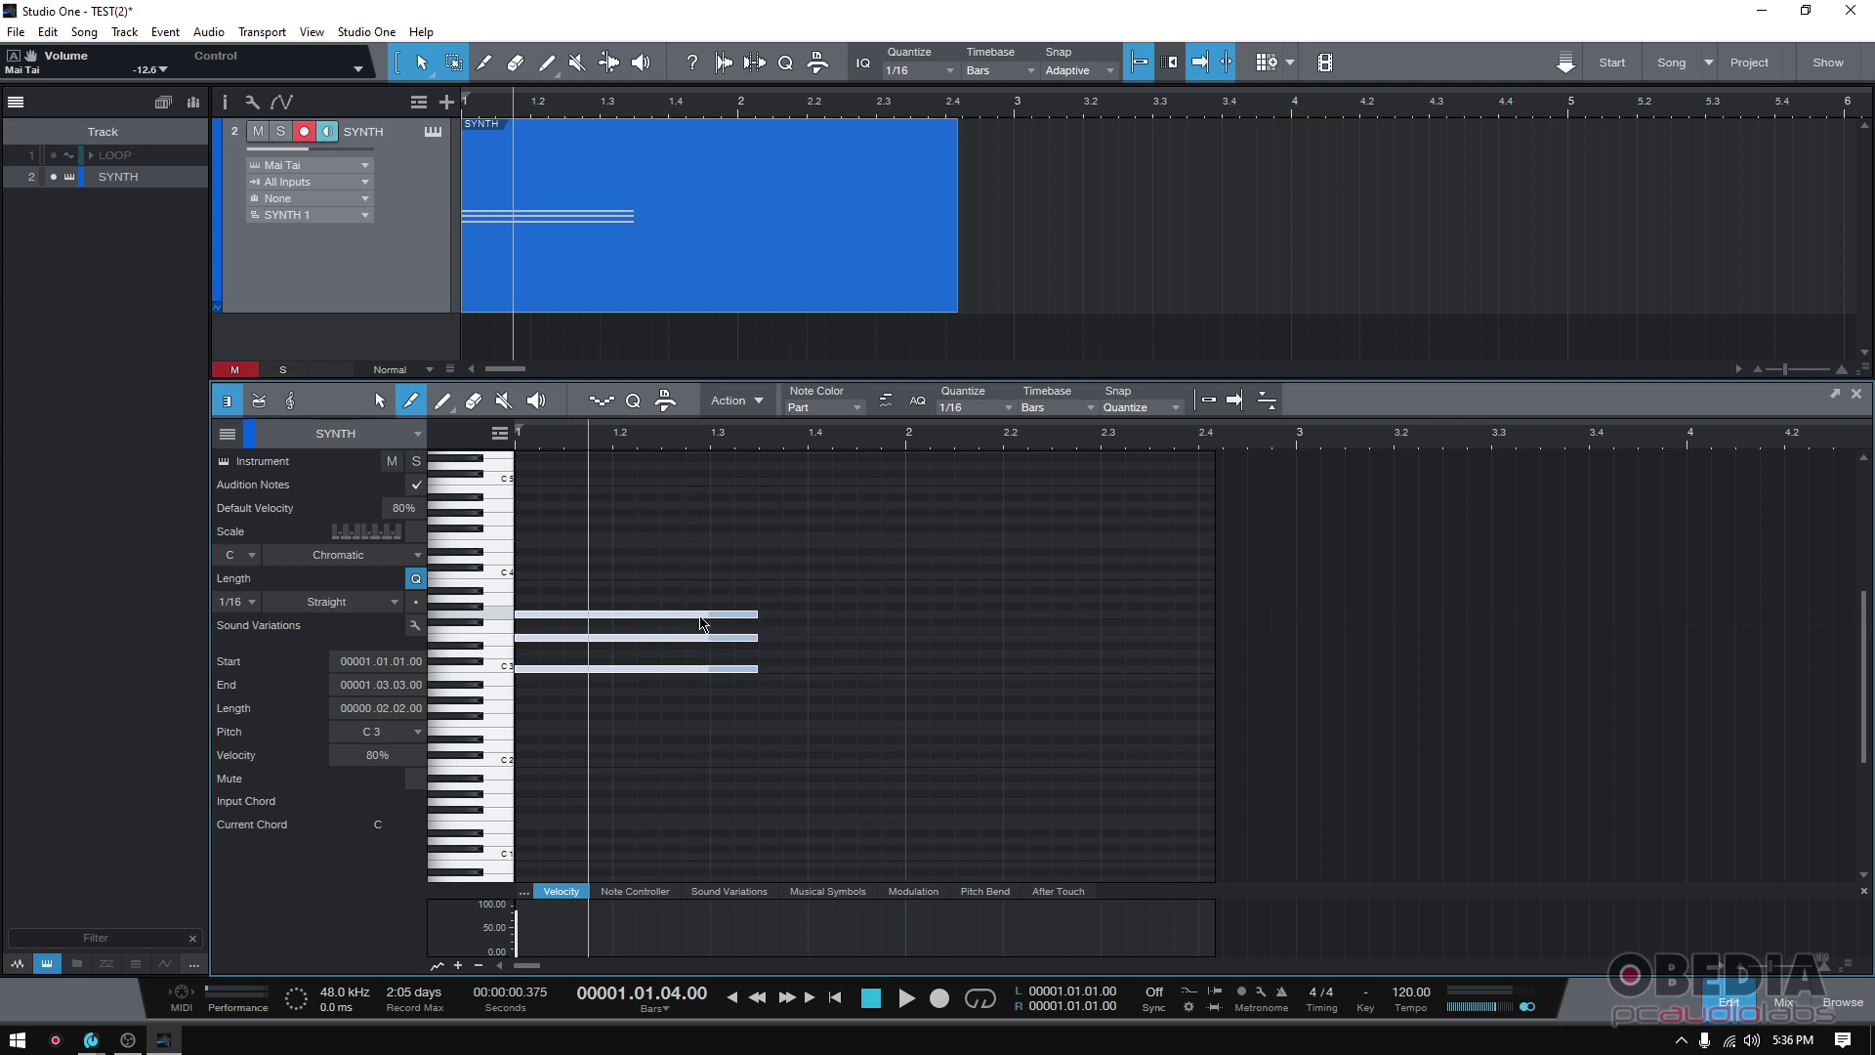
Try shifting the upper chord notes slightly right, undoing each attempt
mouse_move(705, 613)
mouse_down()
mouse_move(840, 617)
mouse_move(725, 613)
mouse_up()
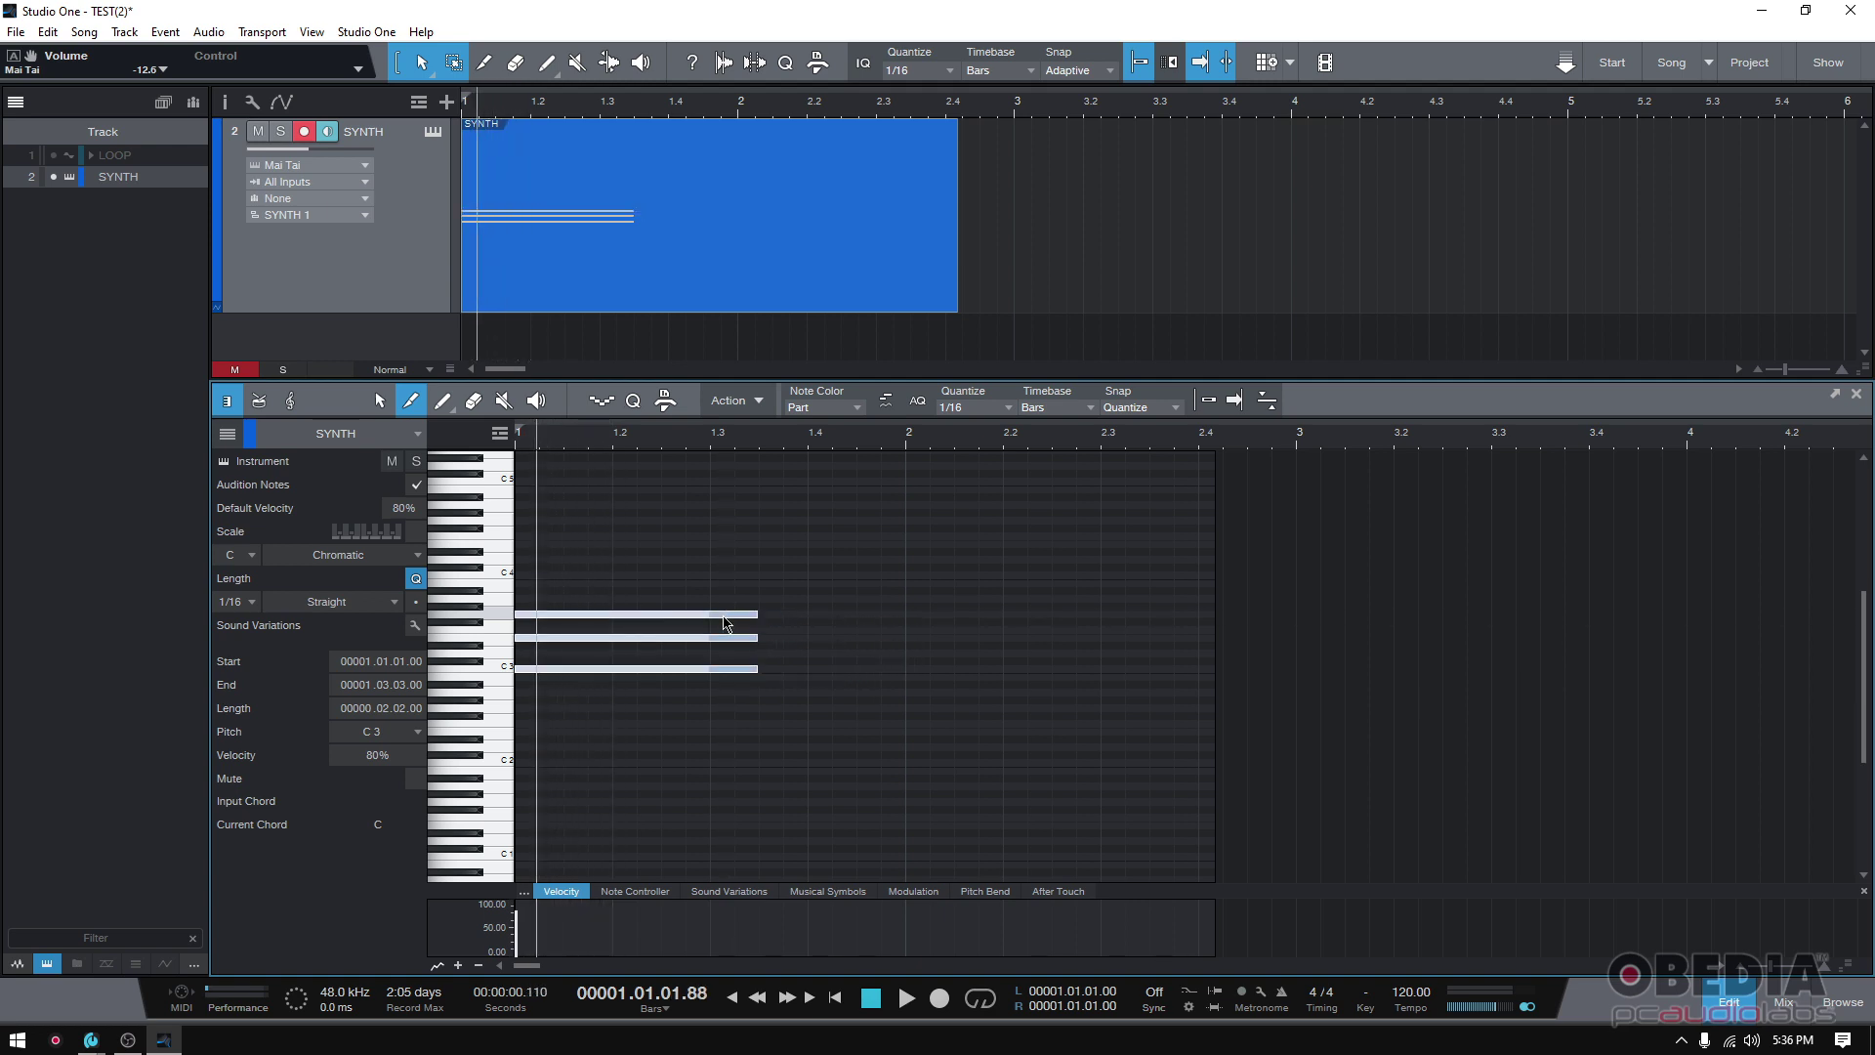
key(ctrl+z)
drag(727, 671, 764, 619)
key(ctrl+z)
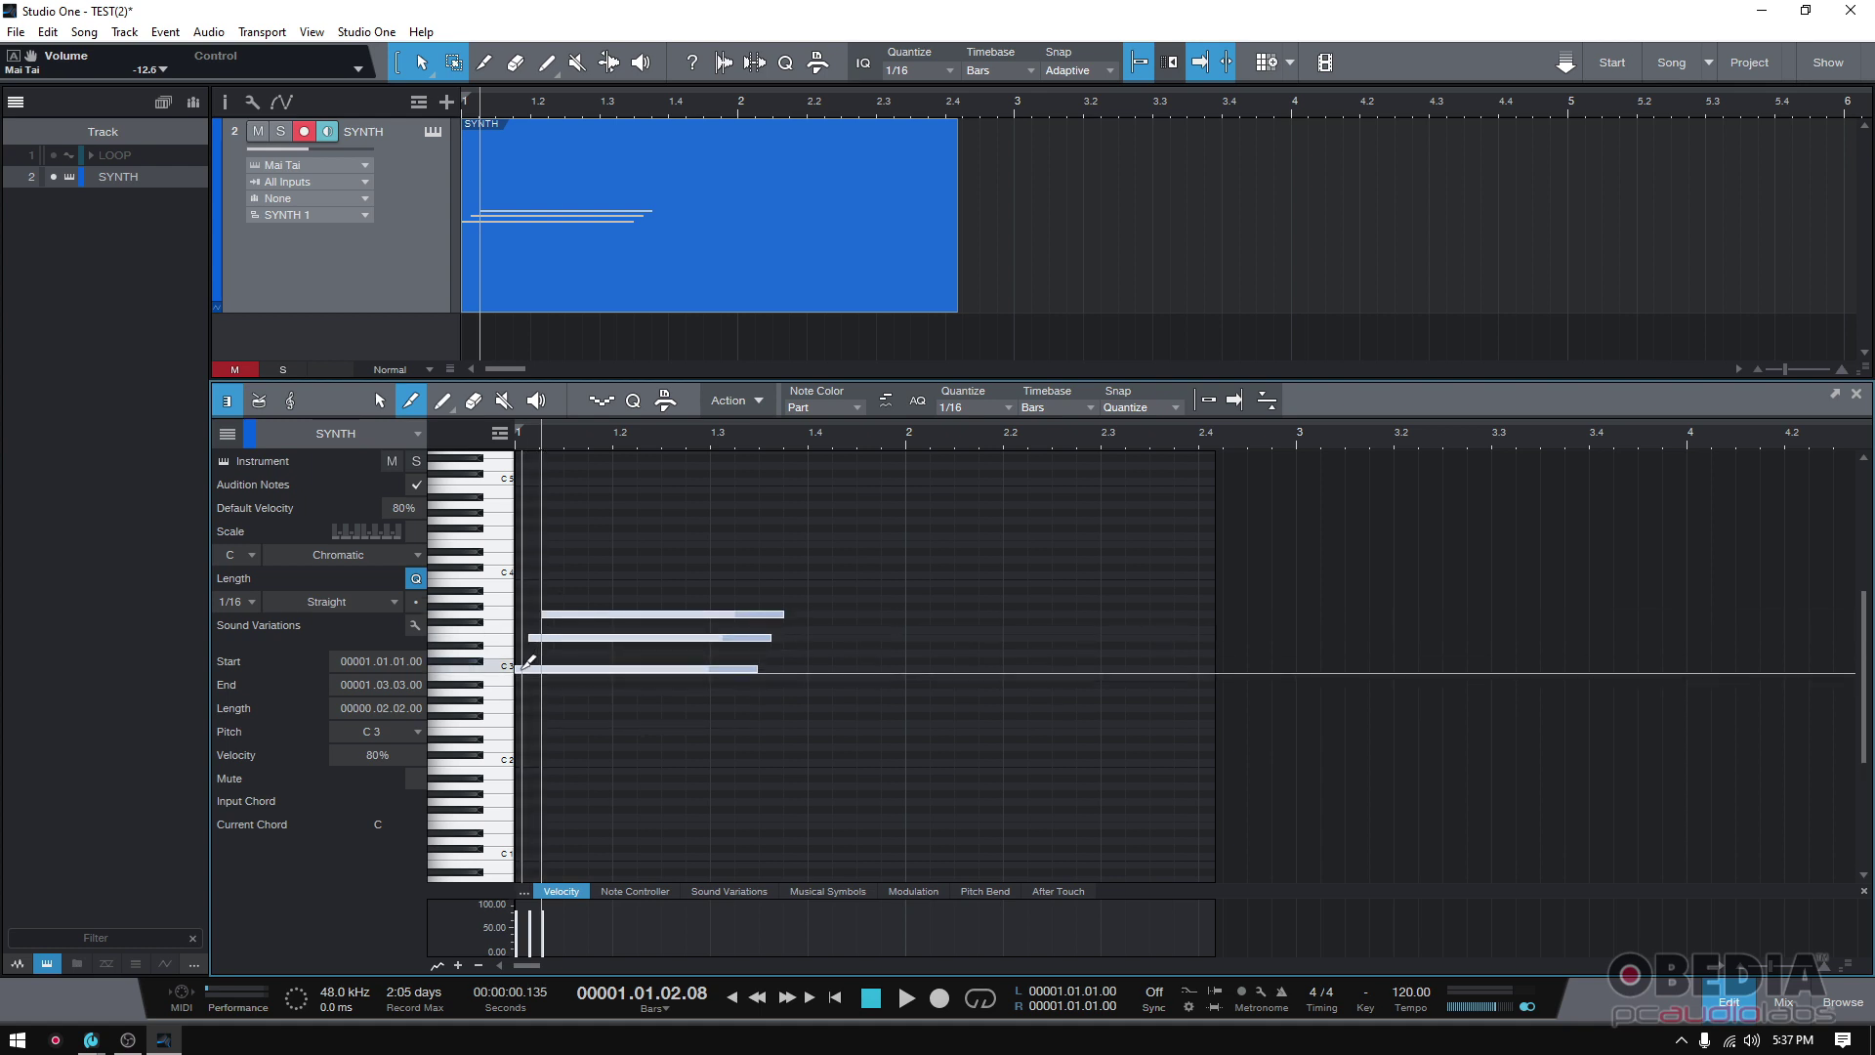
Audition the strummed chord, then undo the stagger
click(869, 1002)
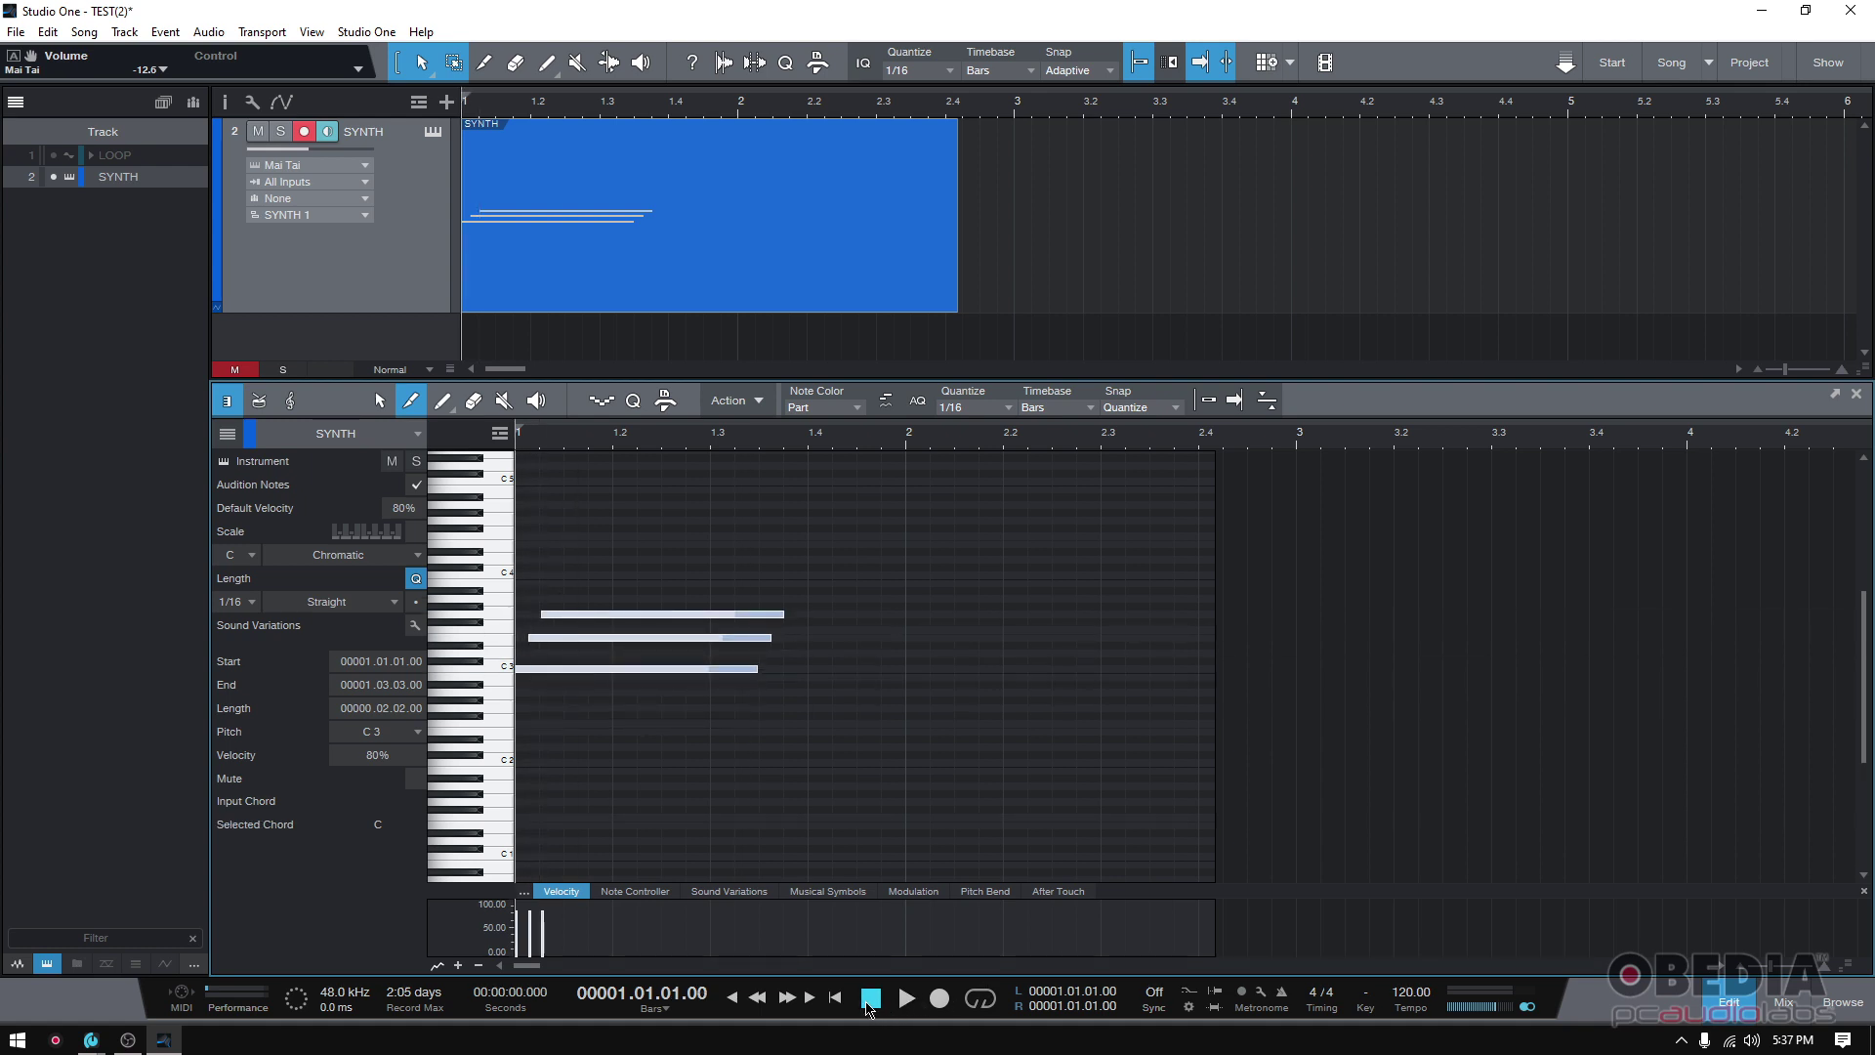
key(space)
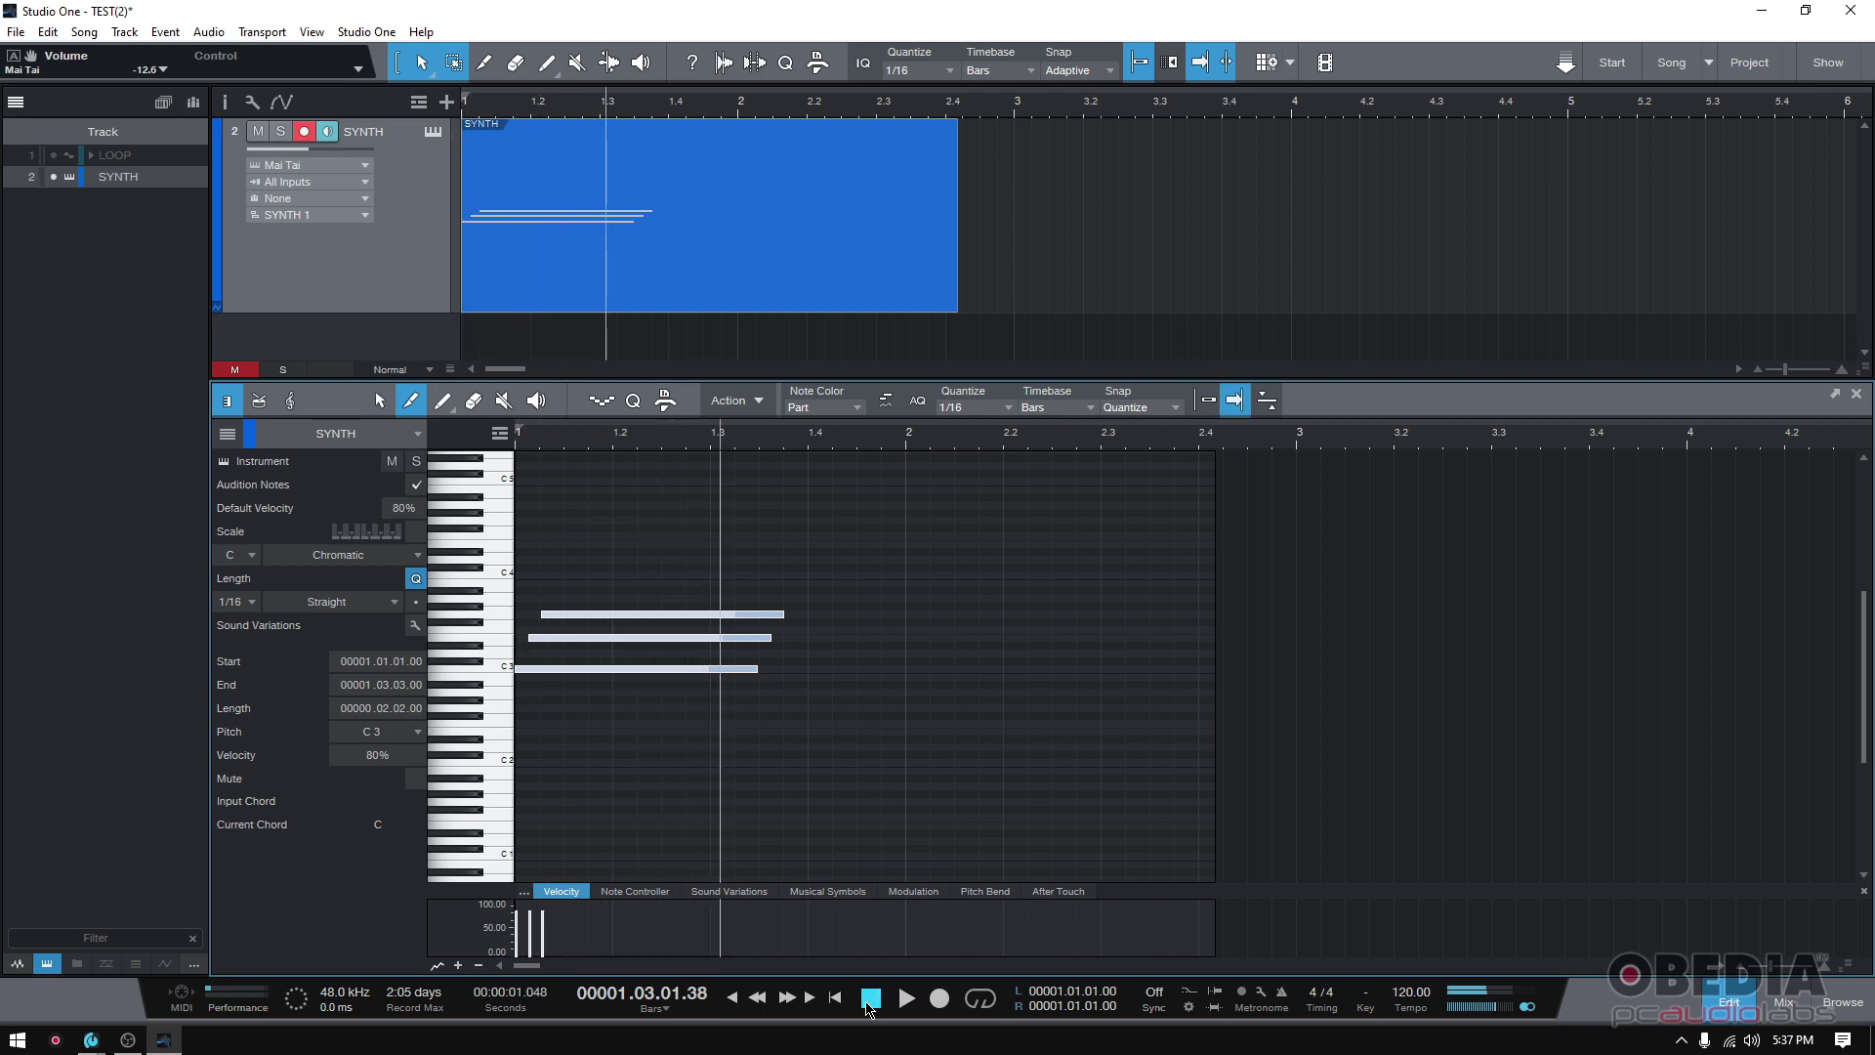
click(868, 1002)
key(ctrl+z)
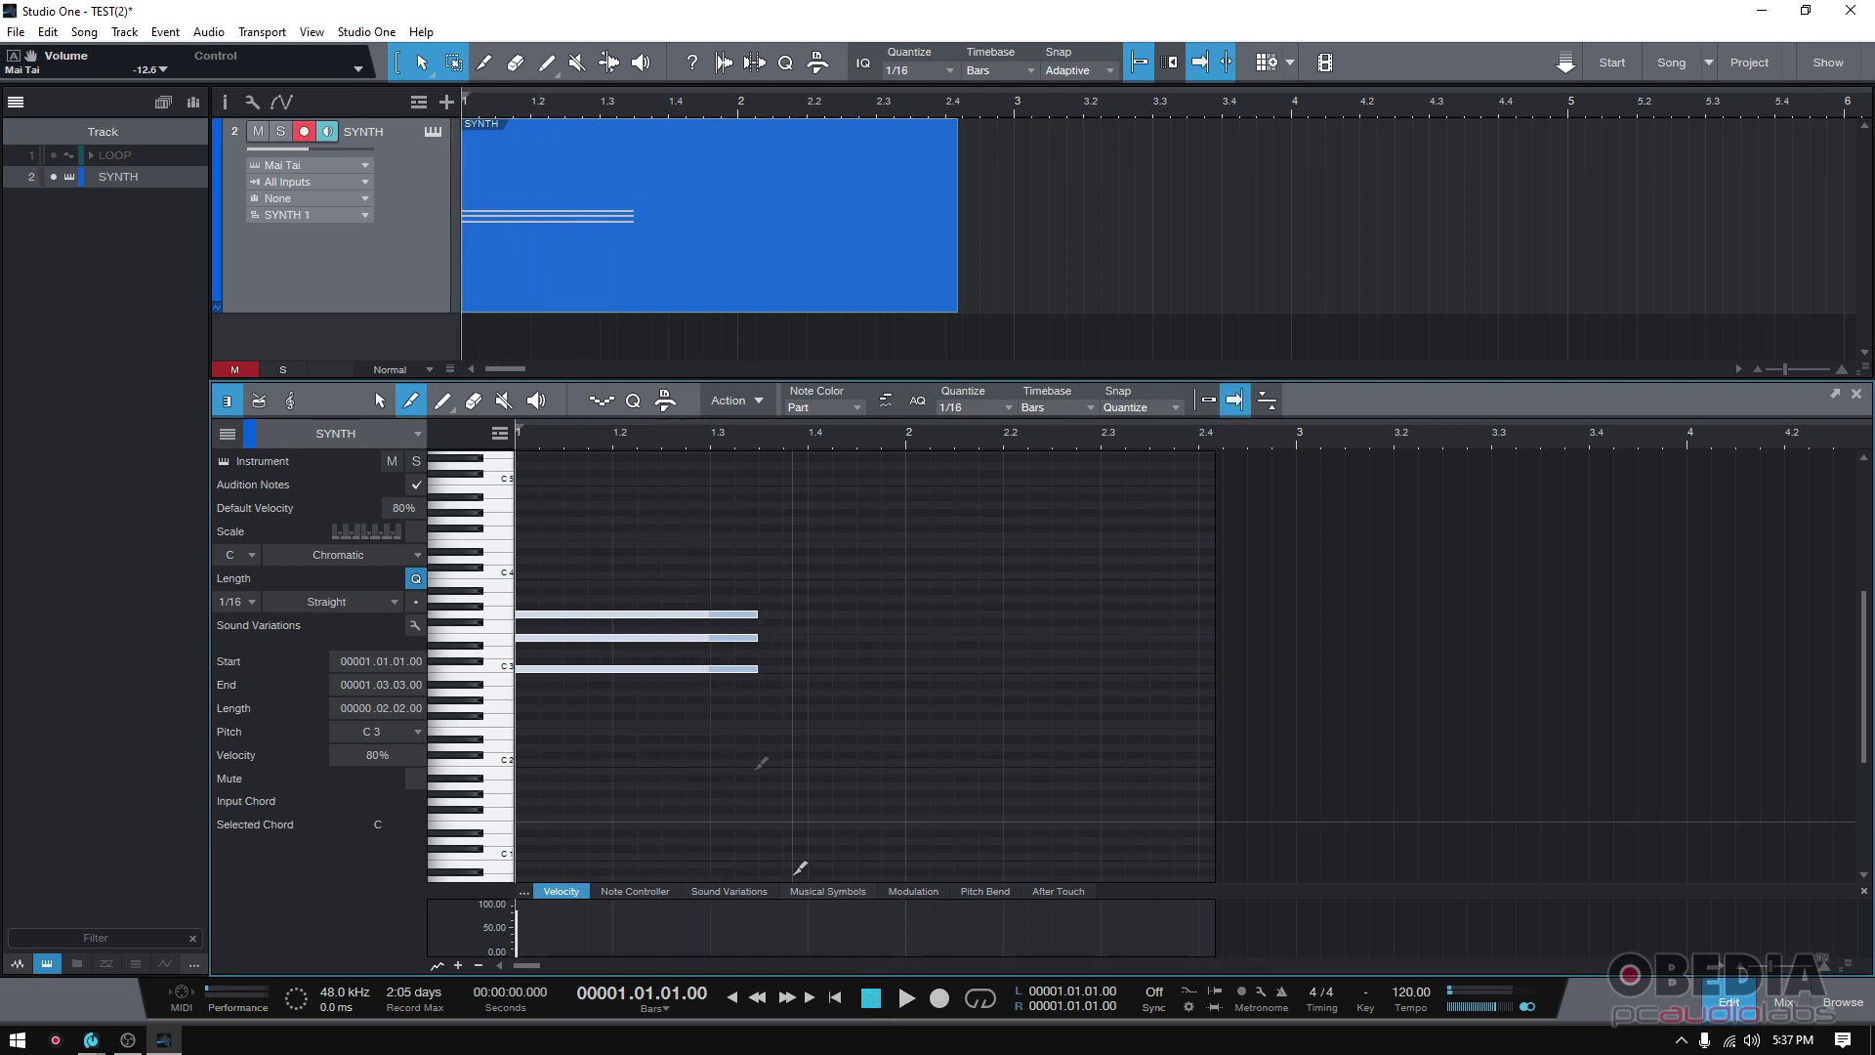
Nudge the chord notes slightly and play the chord back from the start
drag(689, 614, 691, 617)
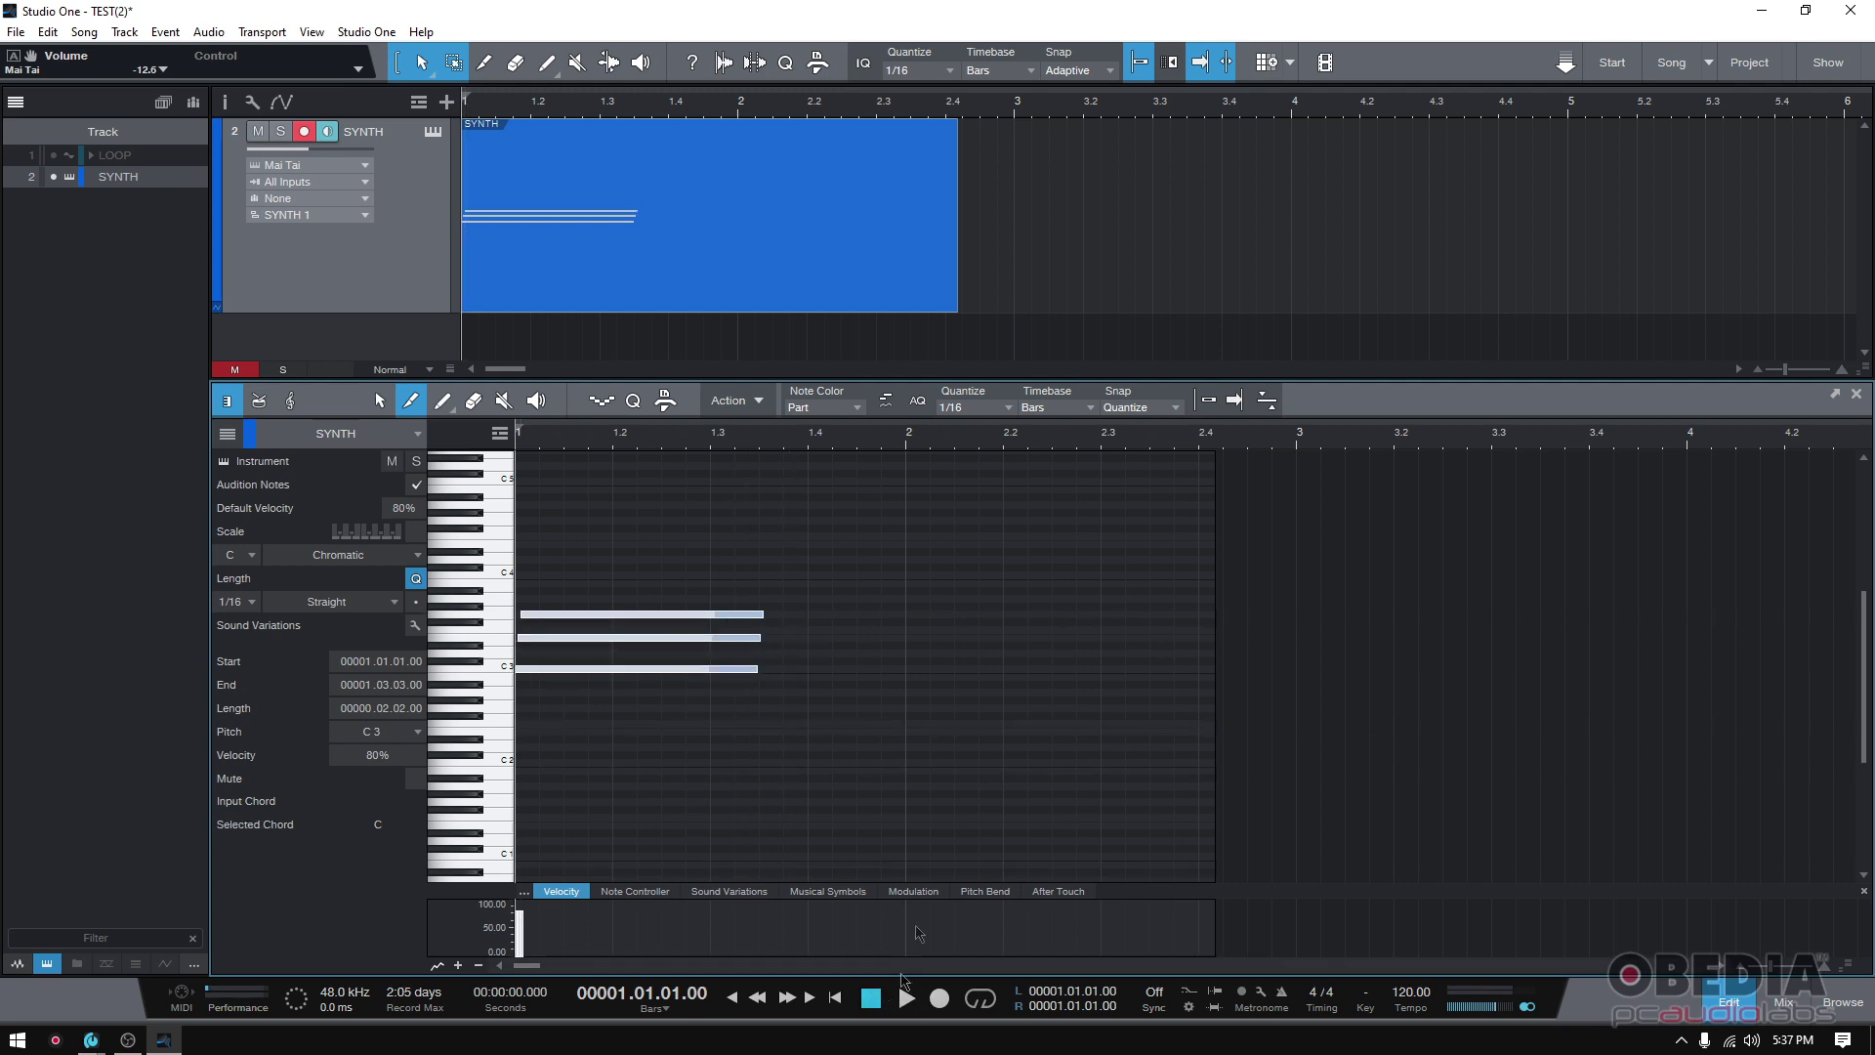
key(space)
key(space)
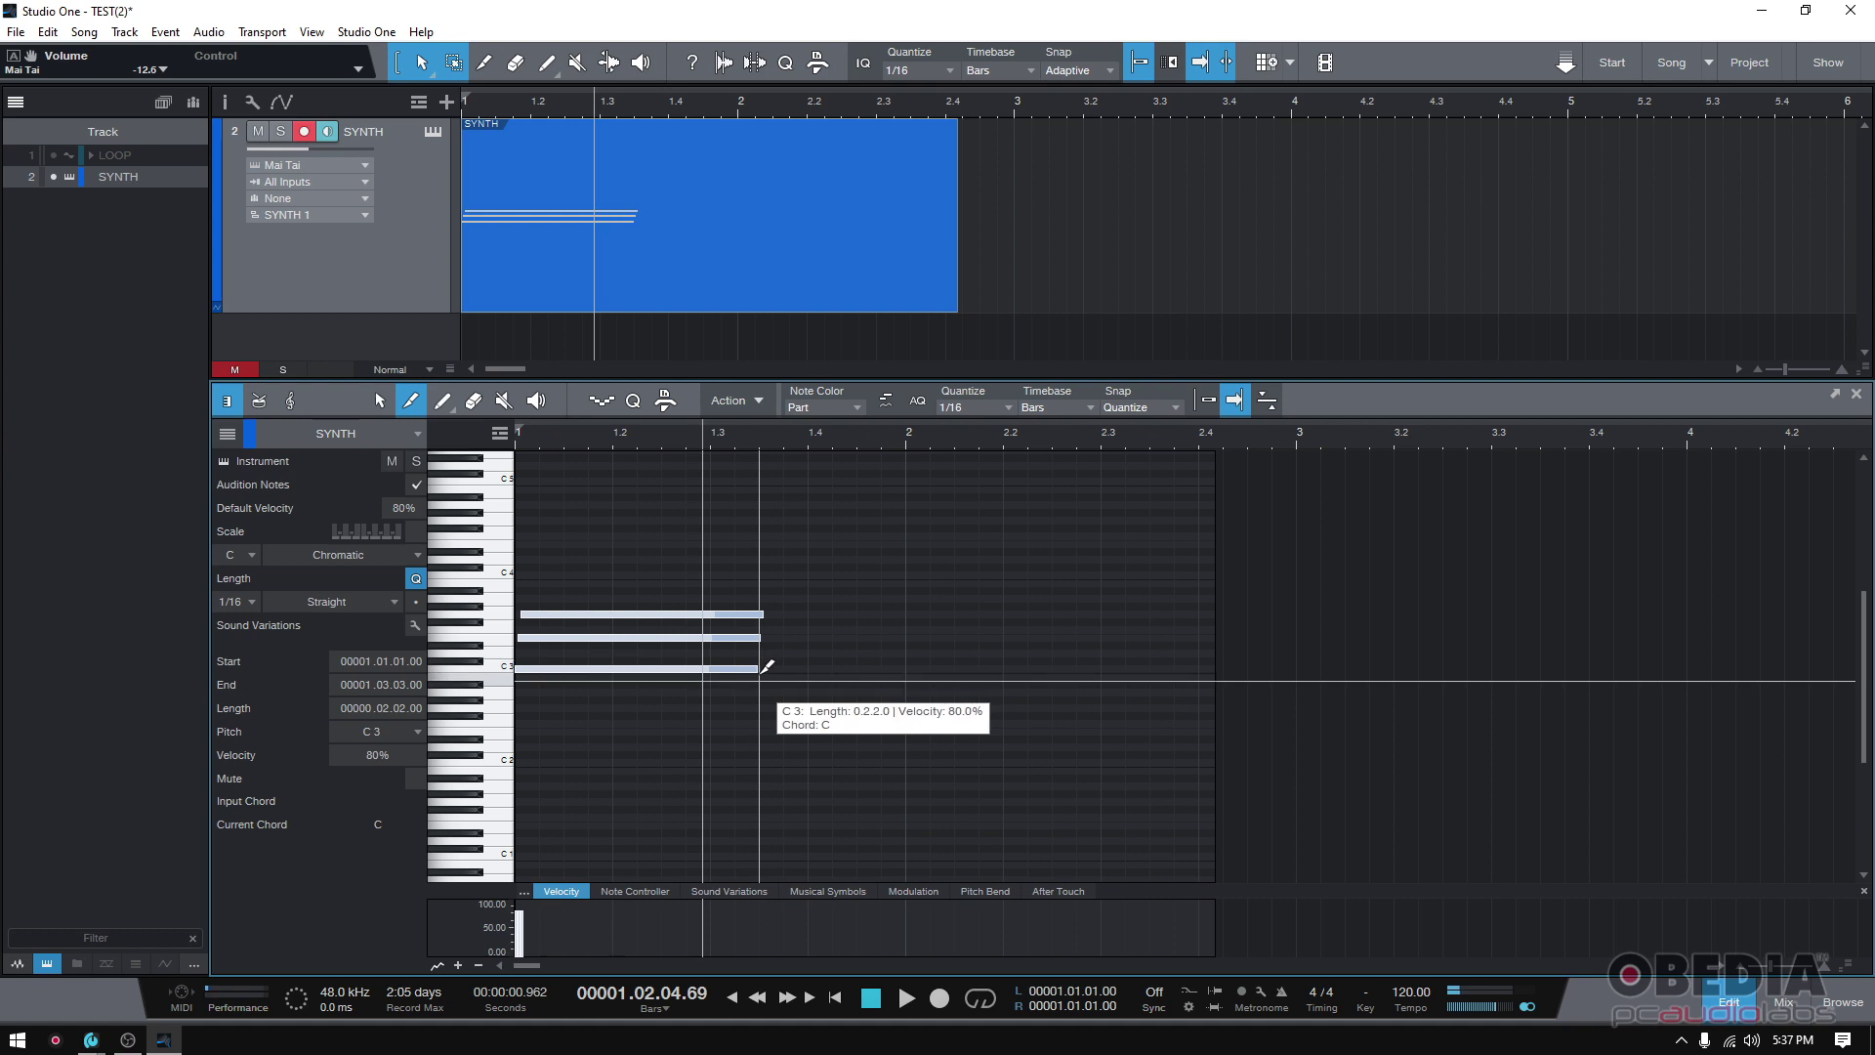
key(space)
key(space)
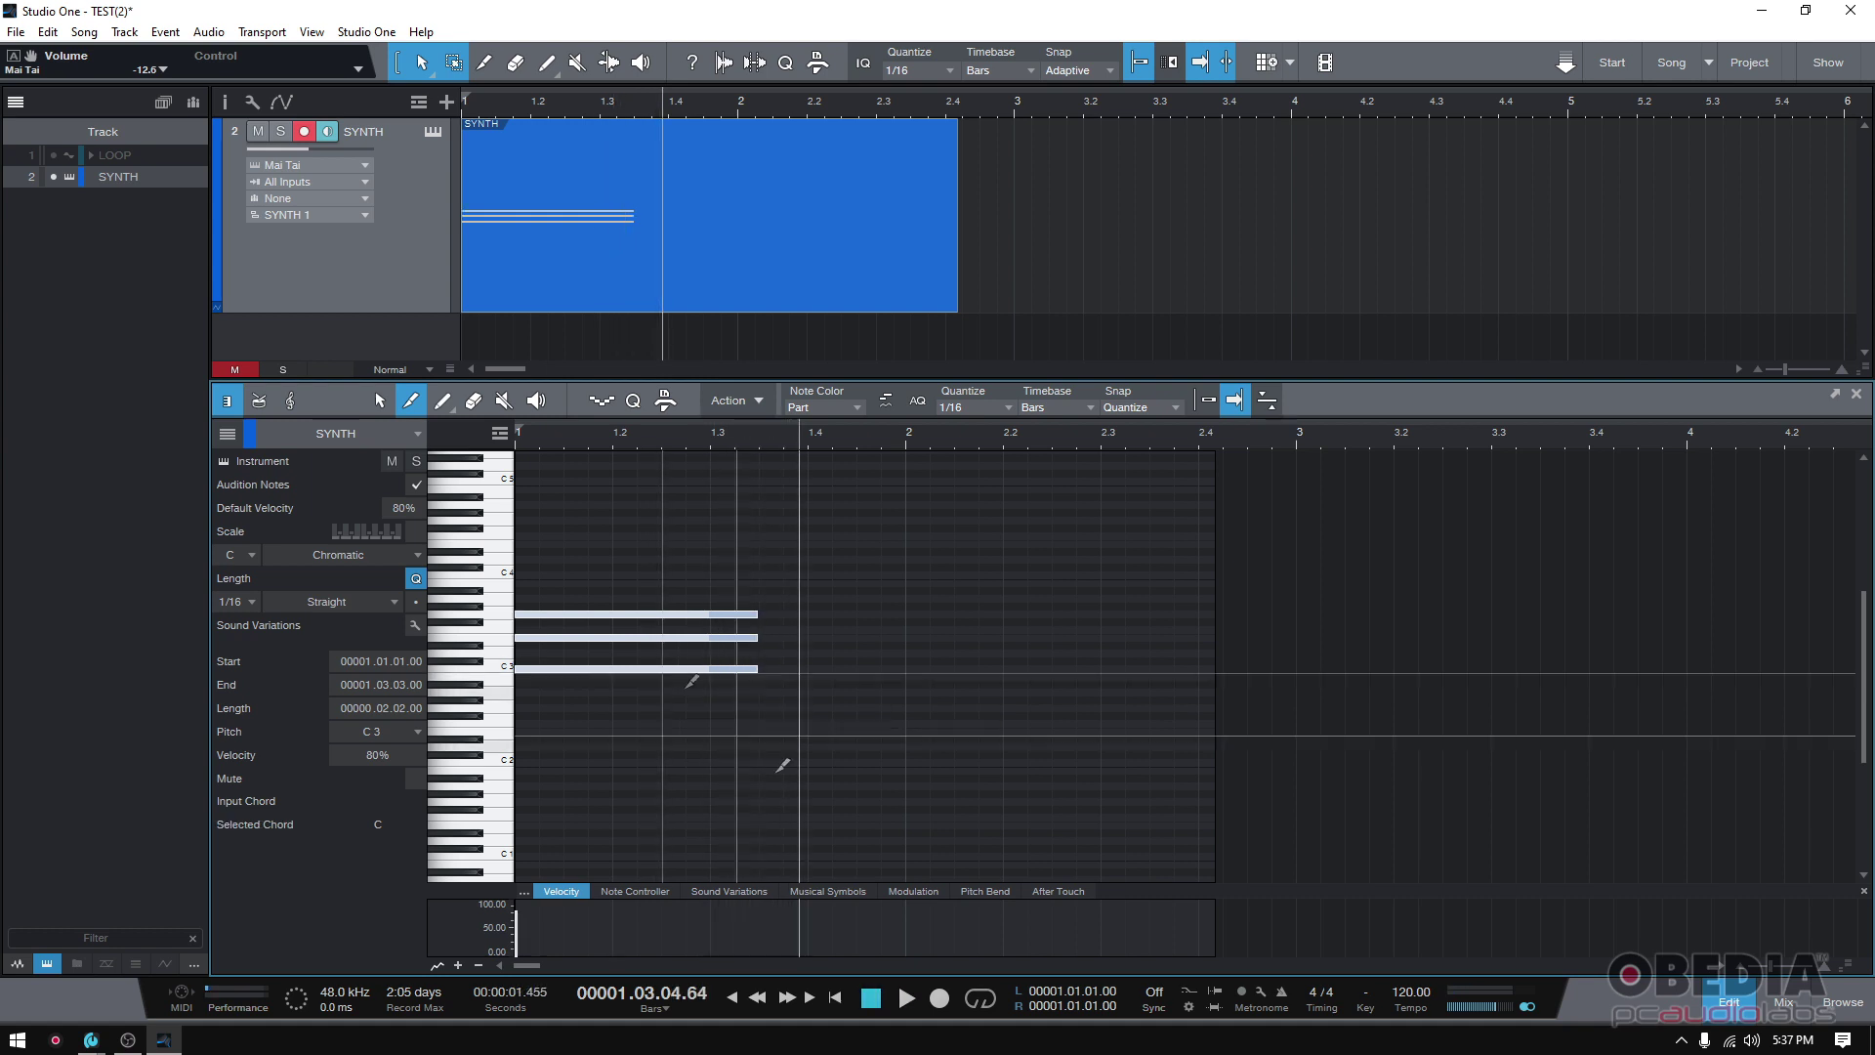
click(881, 996)
key(space)
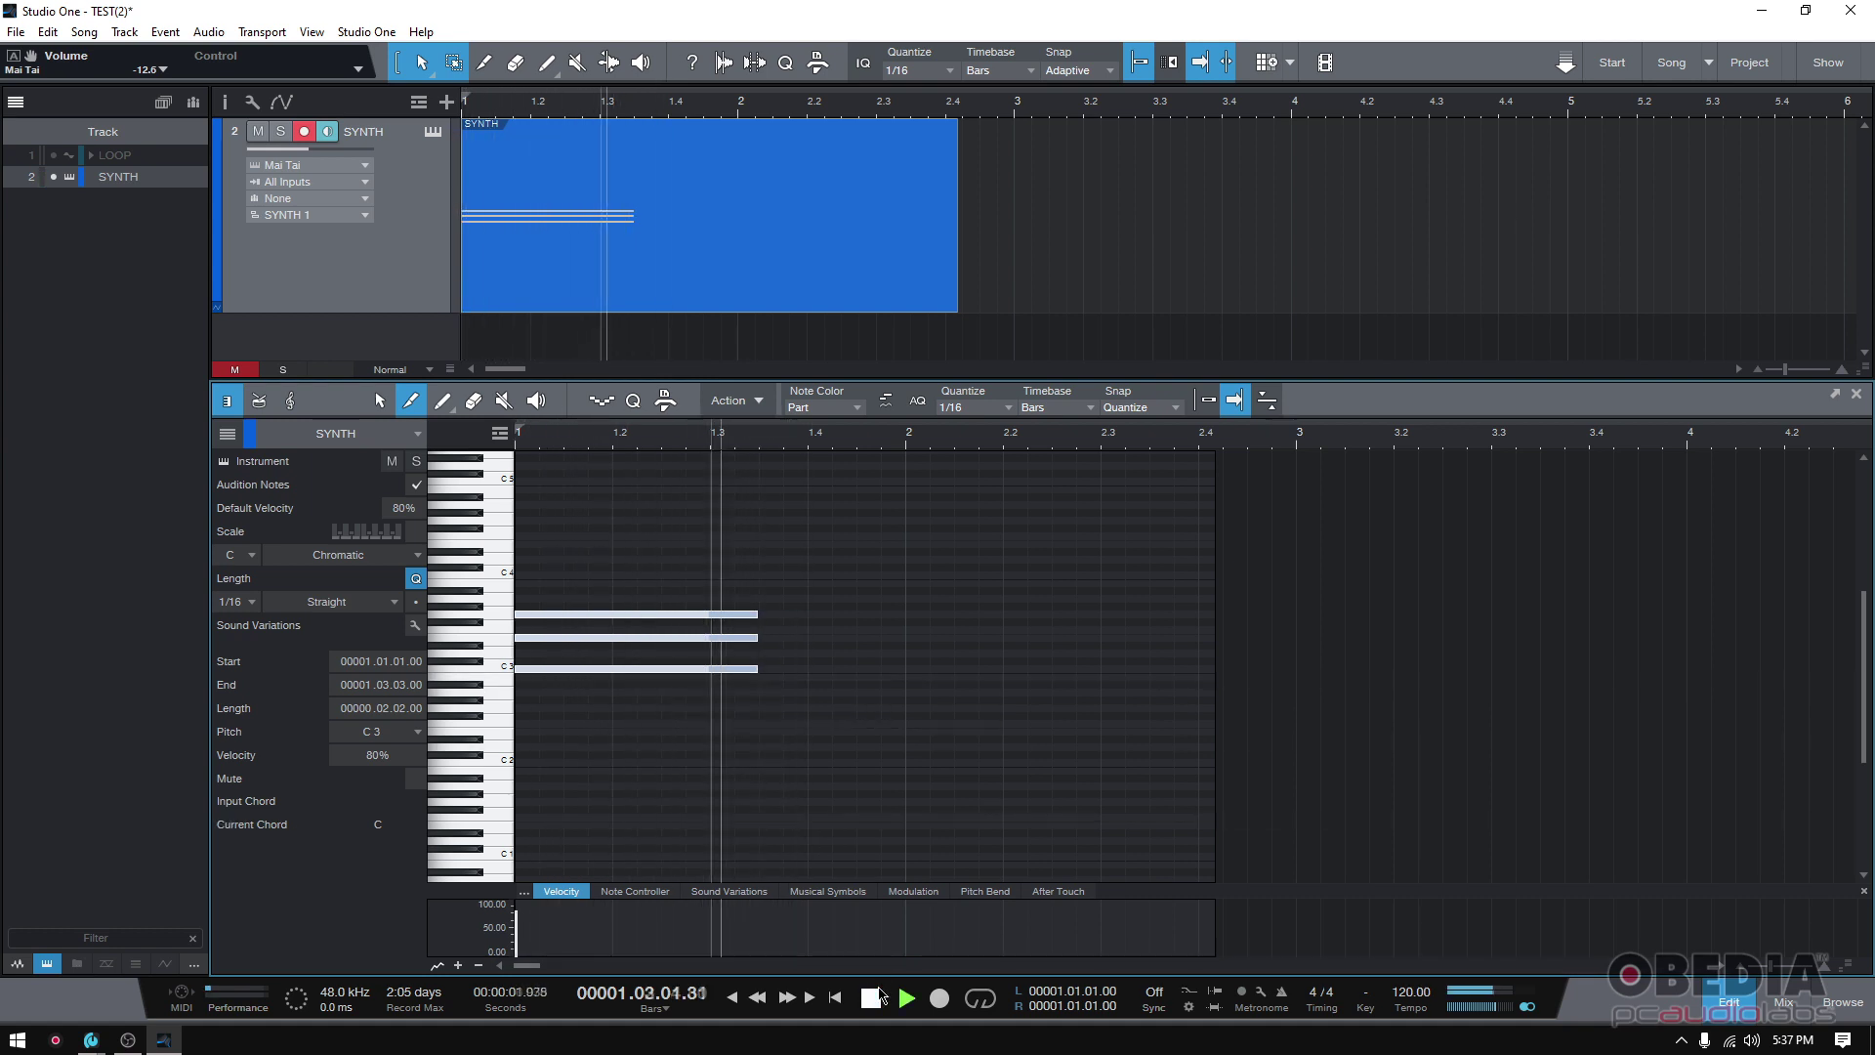
click(881, 996)
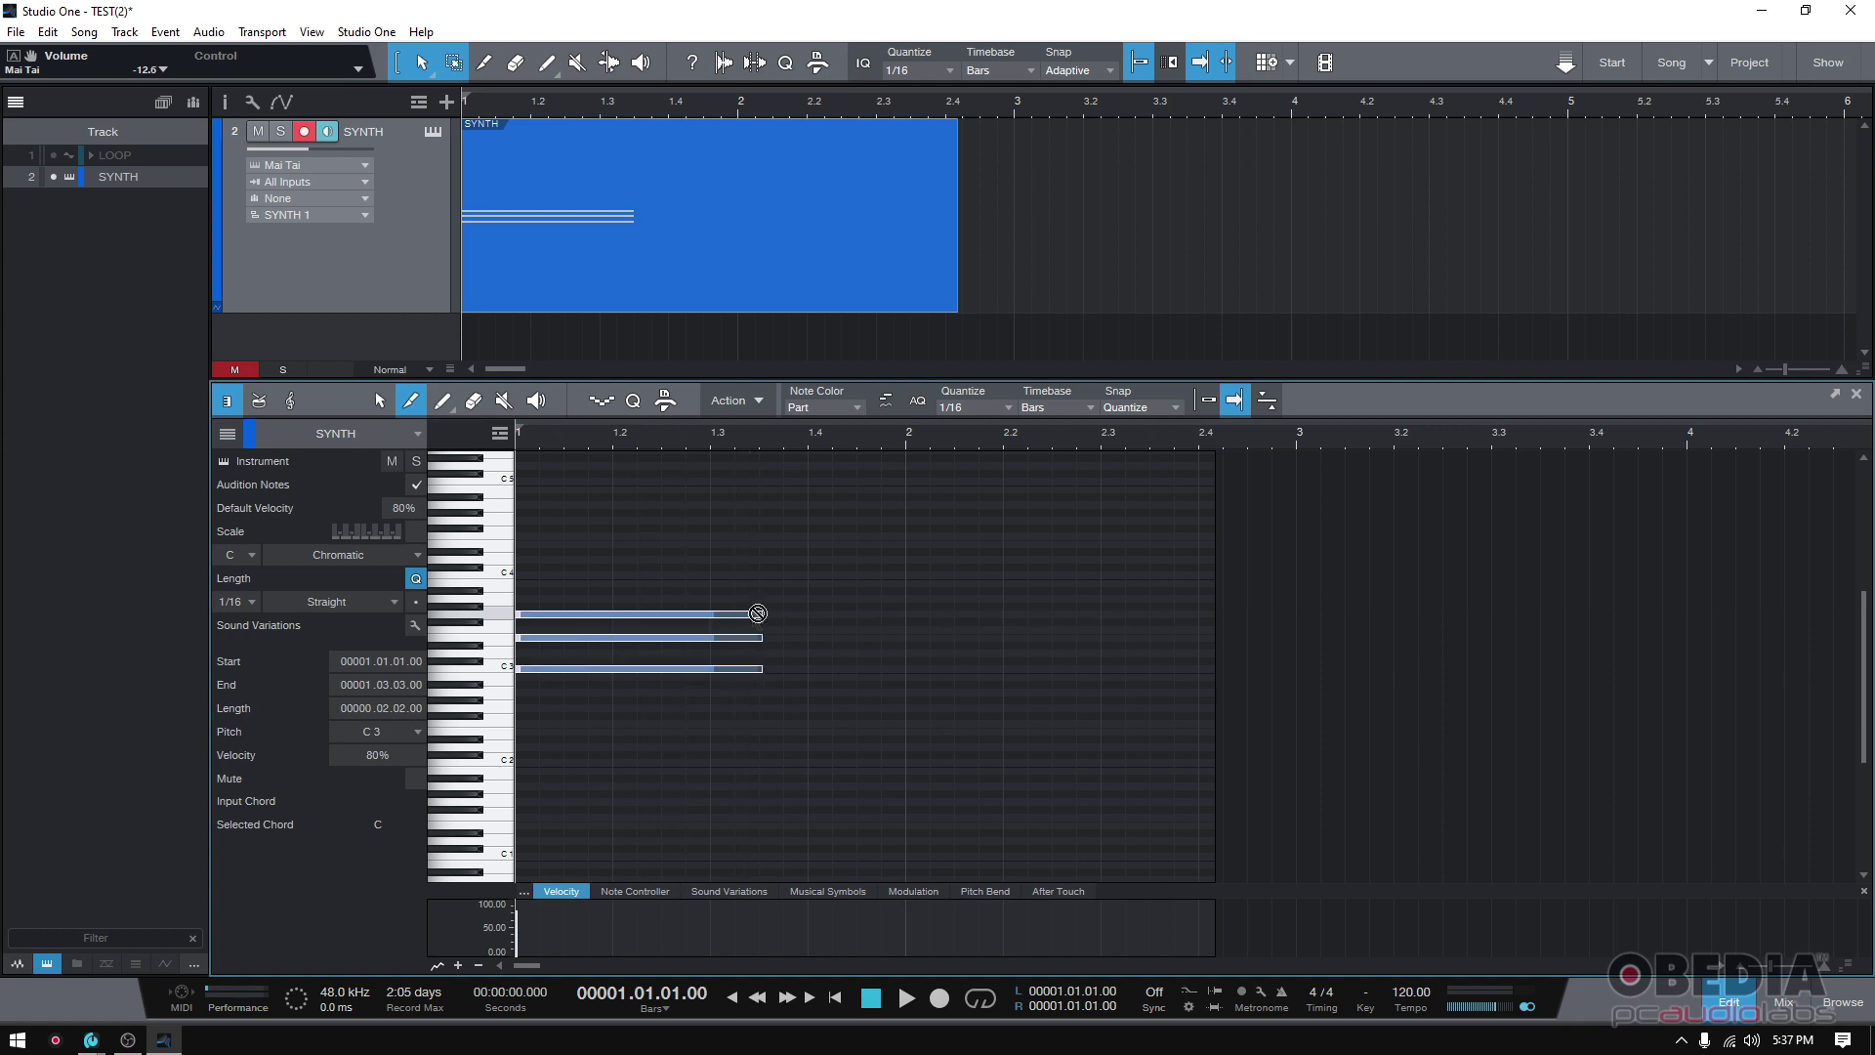
Stagger the three notes into a strum and play it back twice
drag(758, 612, 786, 609)
key(space)
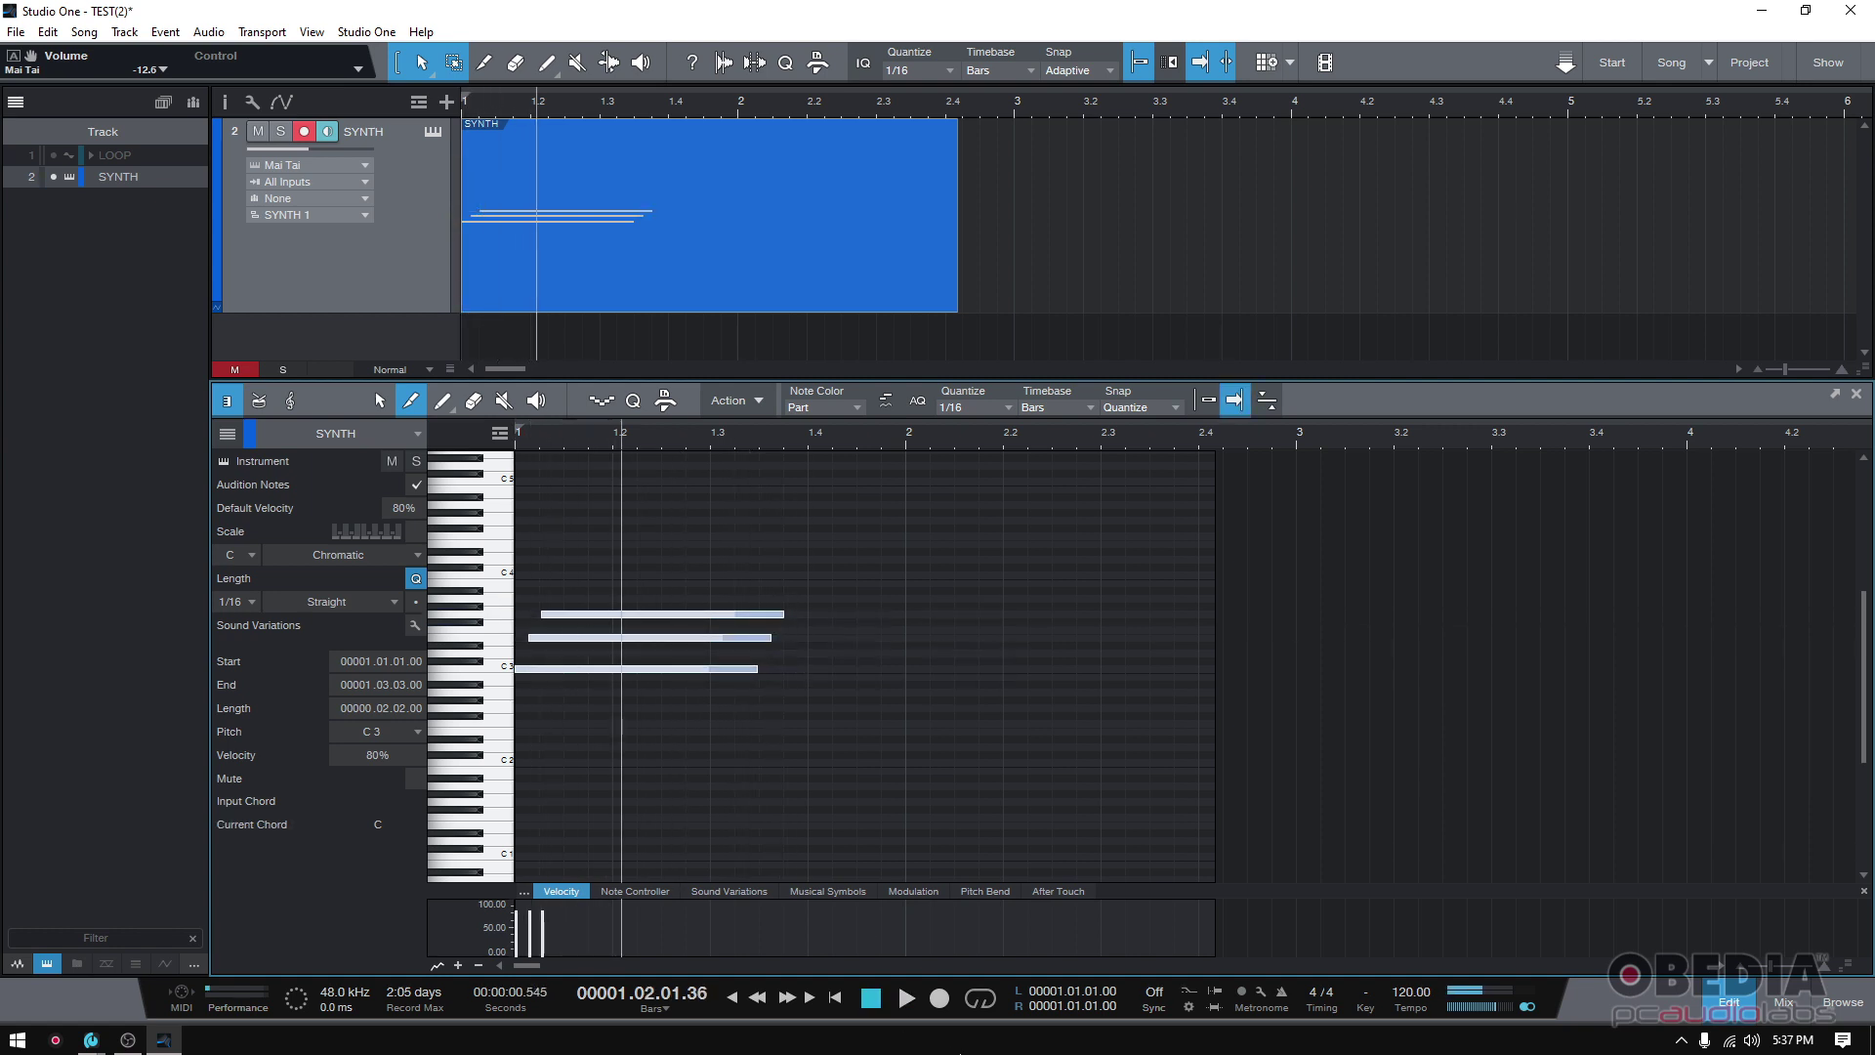
click(870, 998)
key(space)
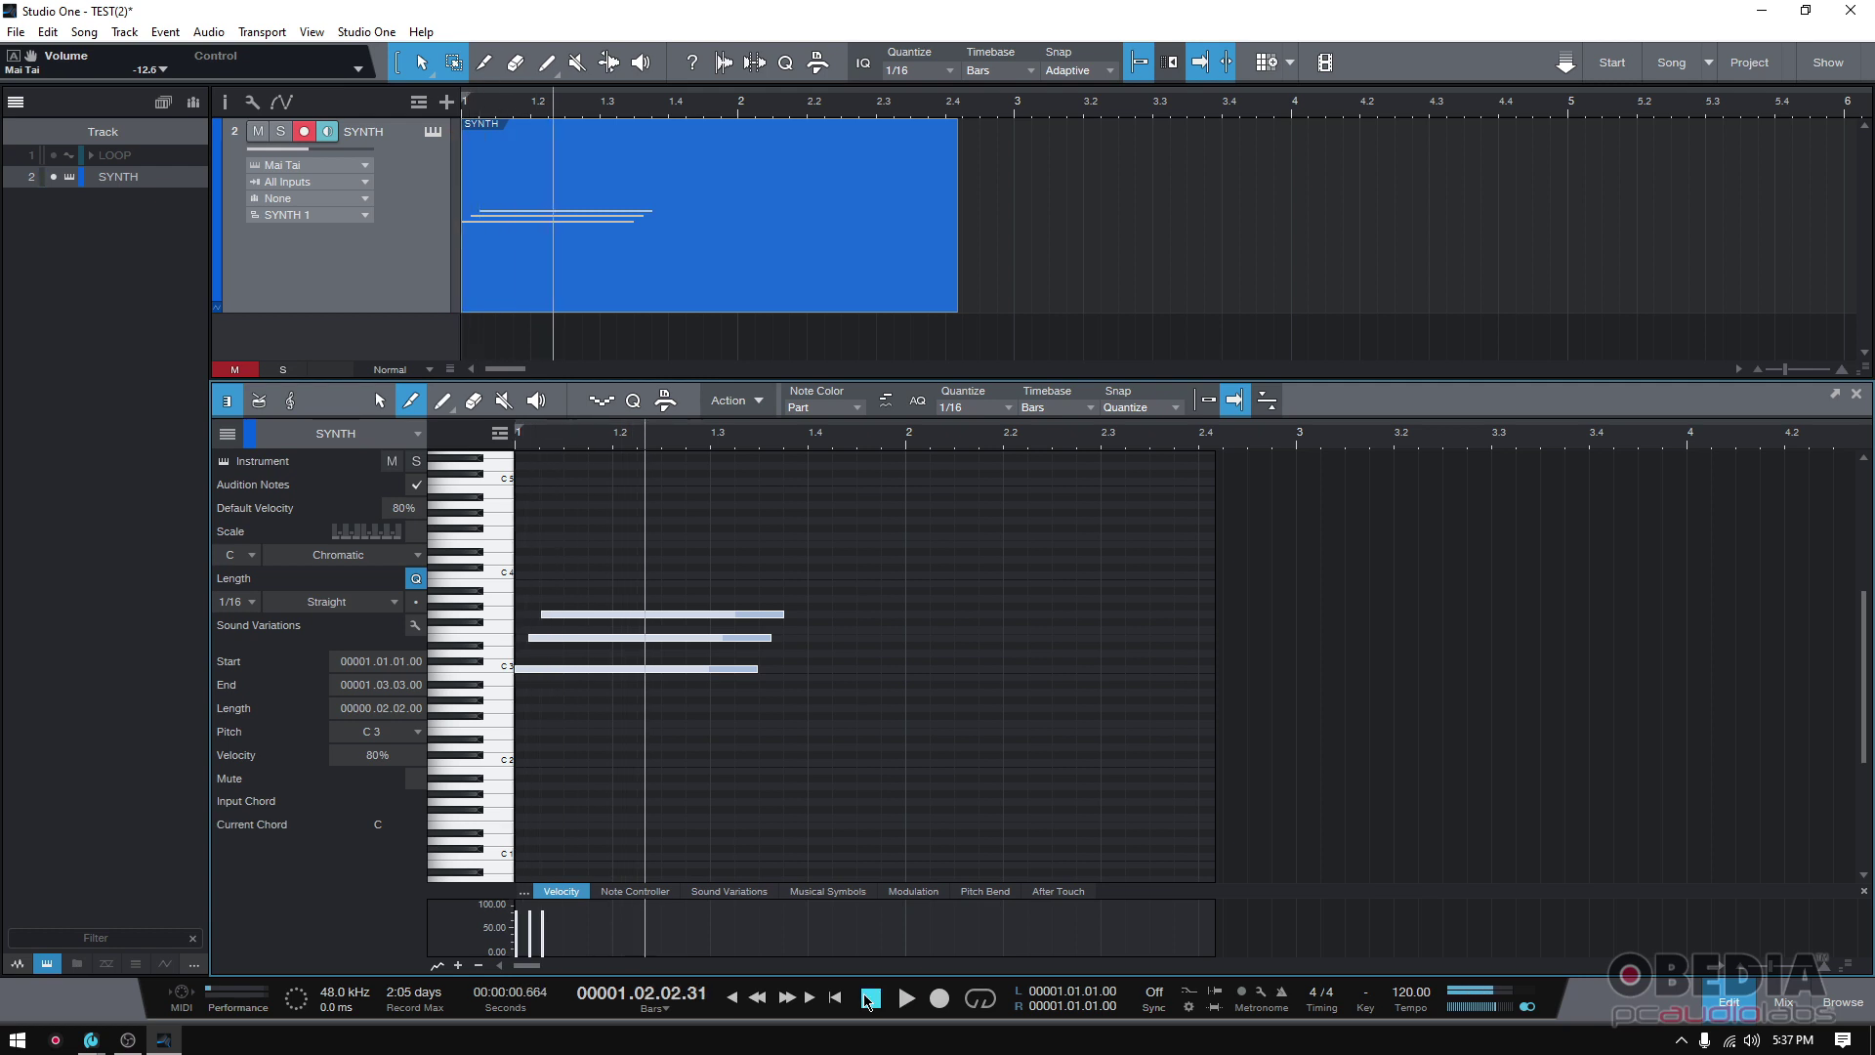
click(870, 998)
Undo, then drag the lower notes right so C3 enters last at 1.01.02.56, and audition
key(ctrl+z)
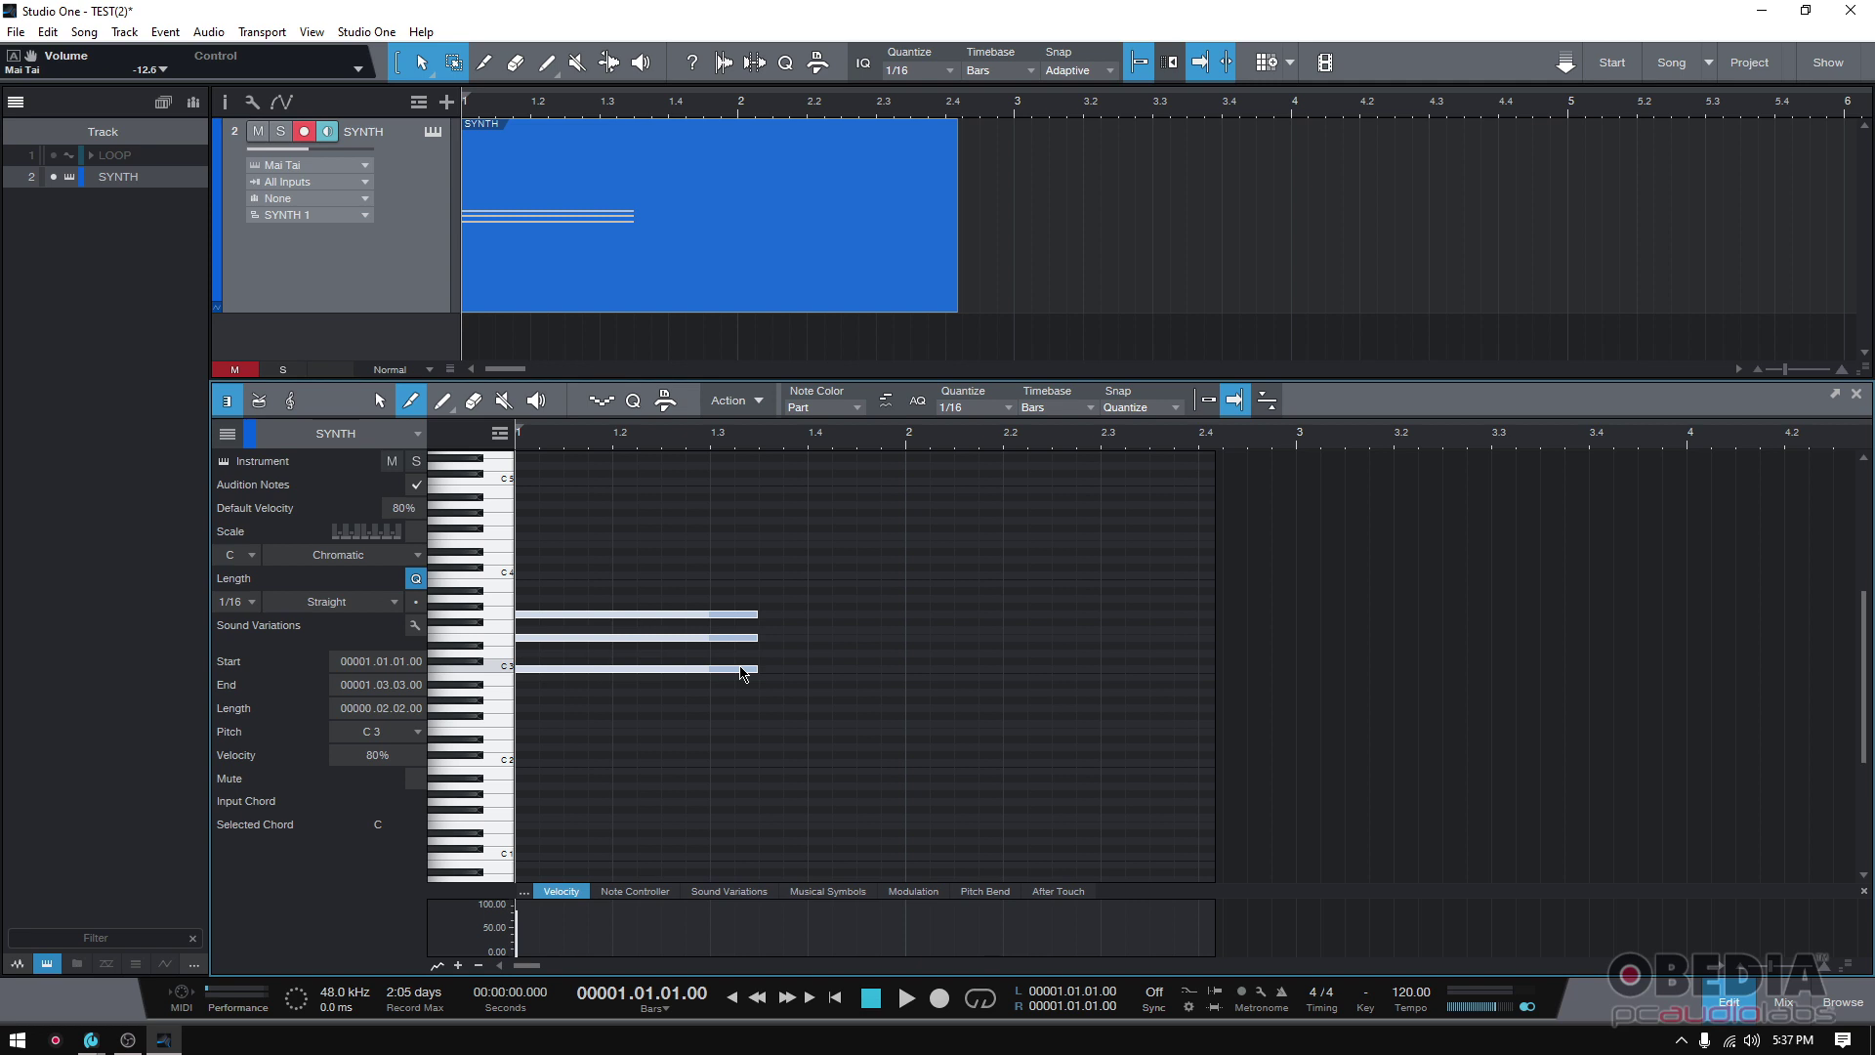
drag(742, 672, 783, 674)
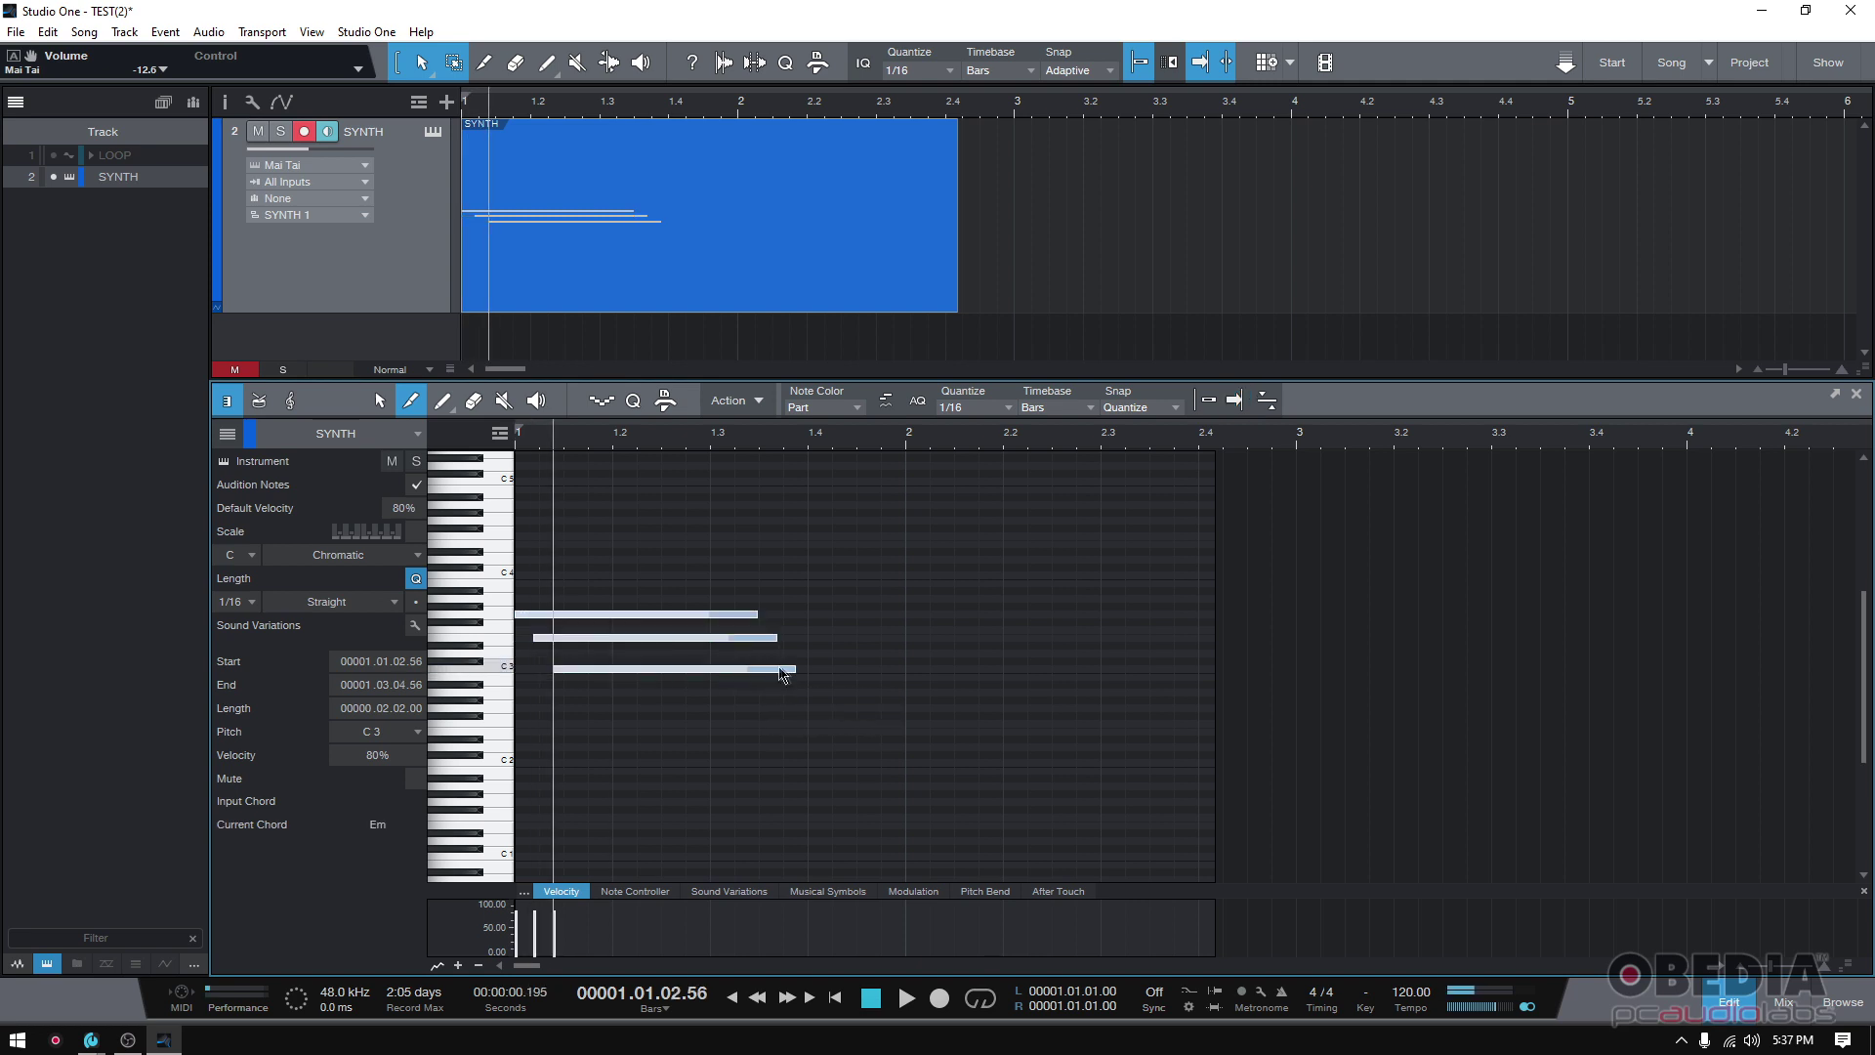
key(space)
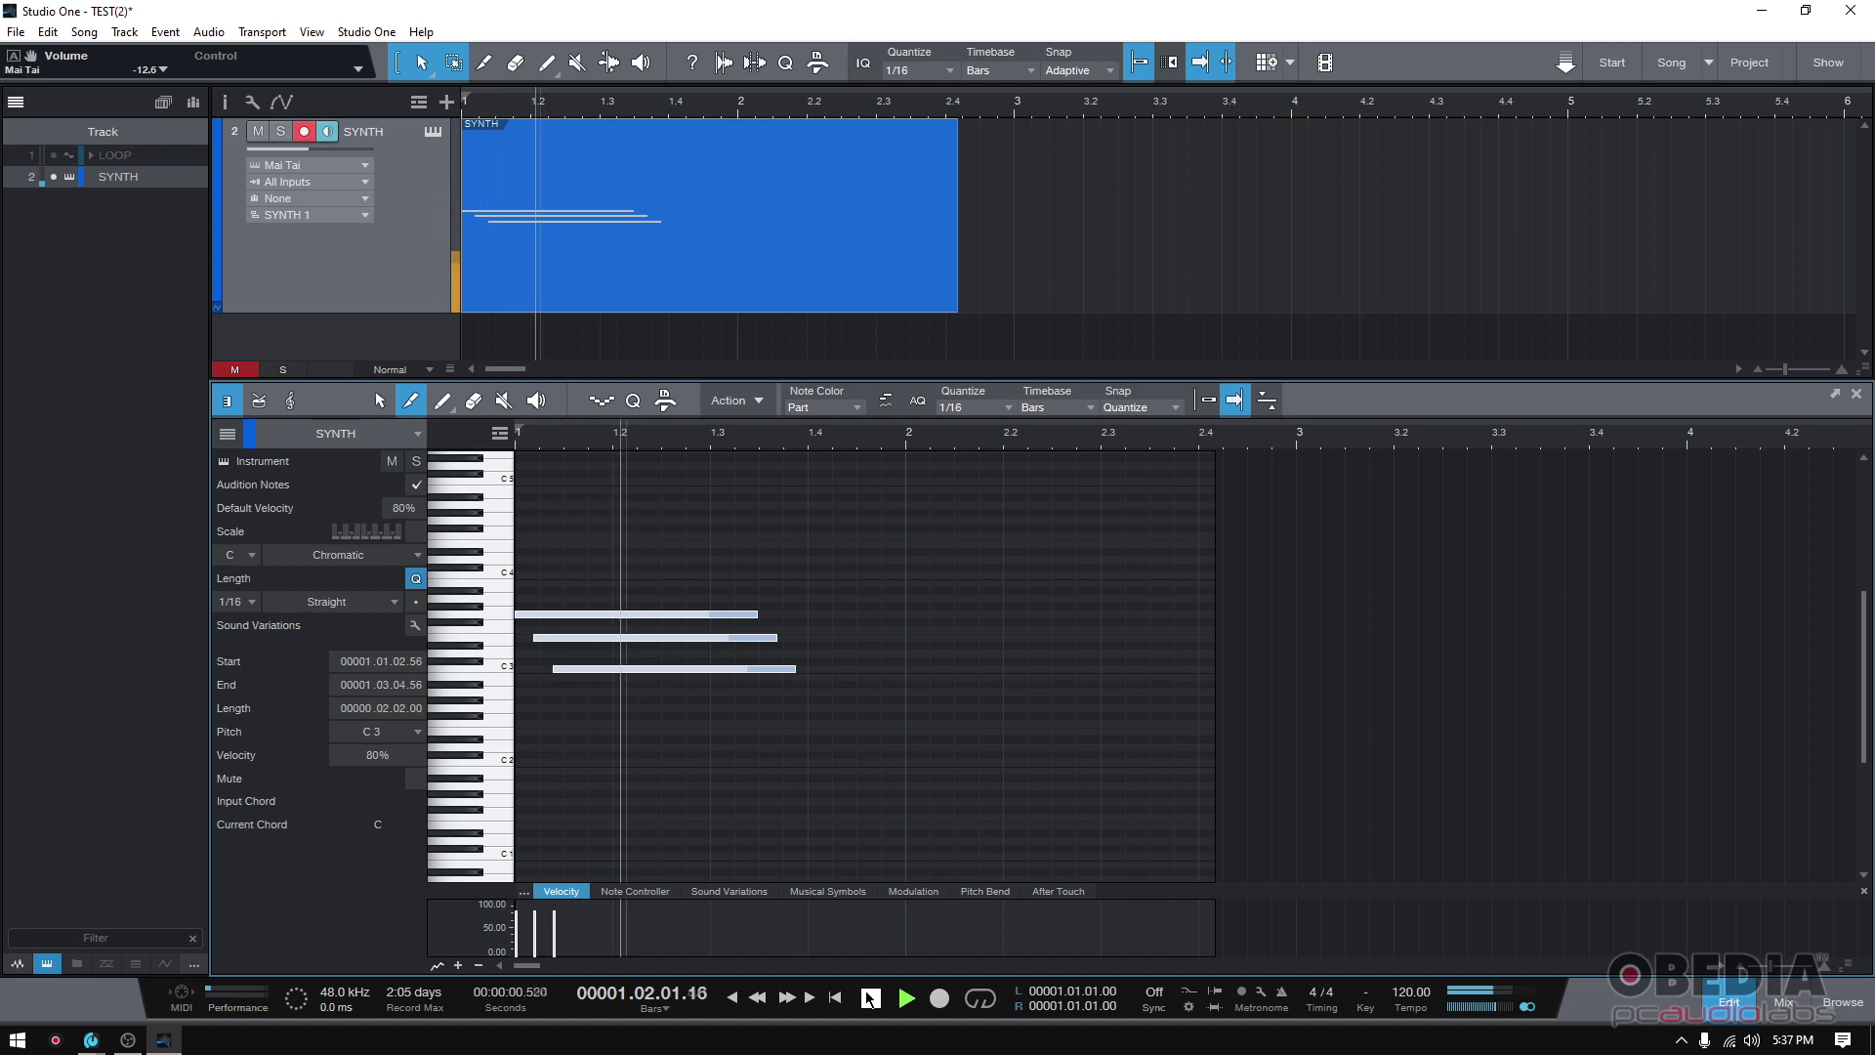
click(869, 998)
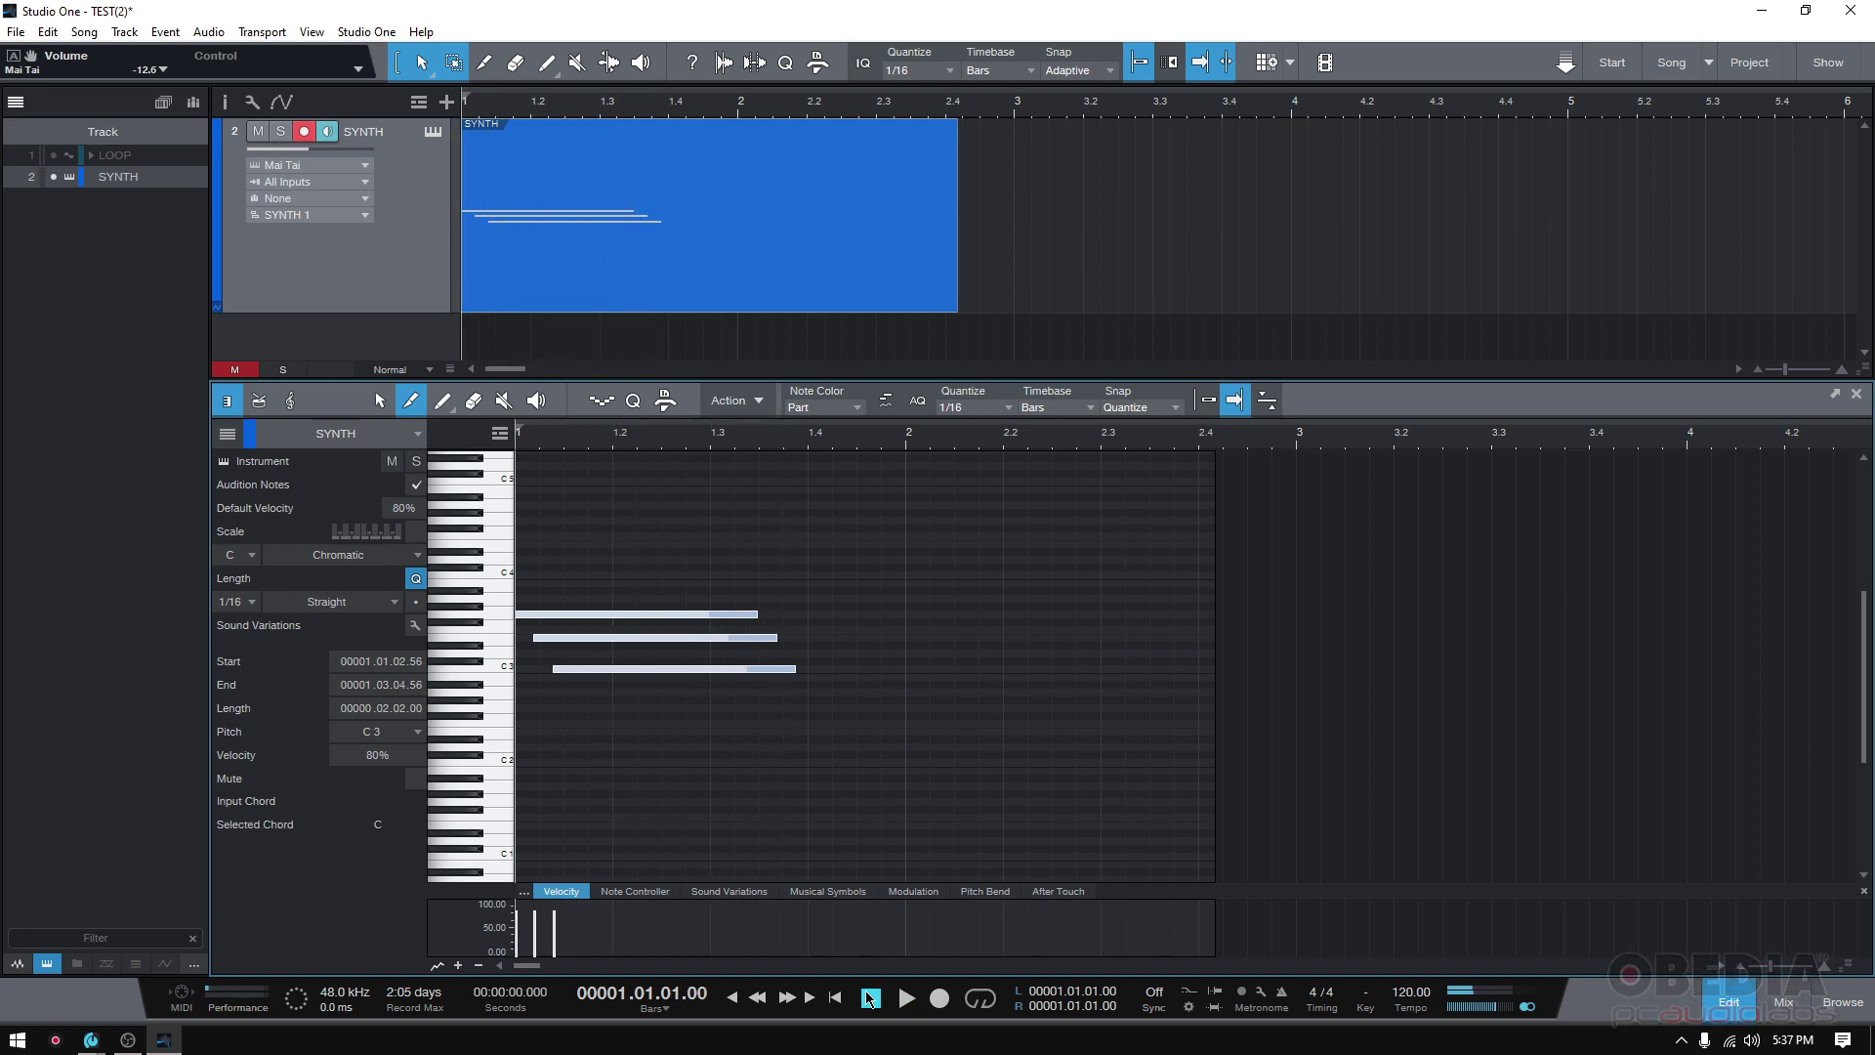
Undo the reverse stagger so the SYNTH chord notes start together at bar 1
key(ctrl+z)
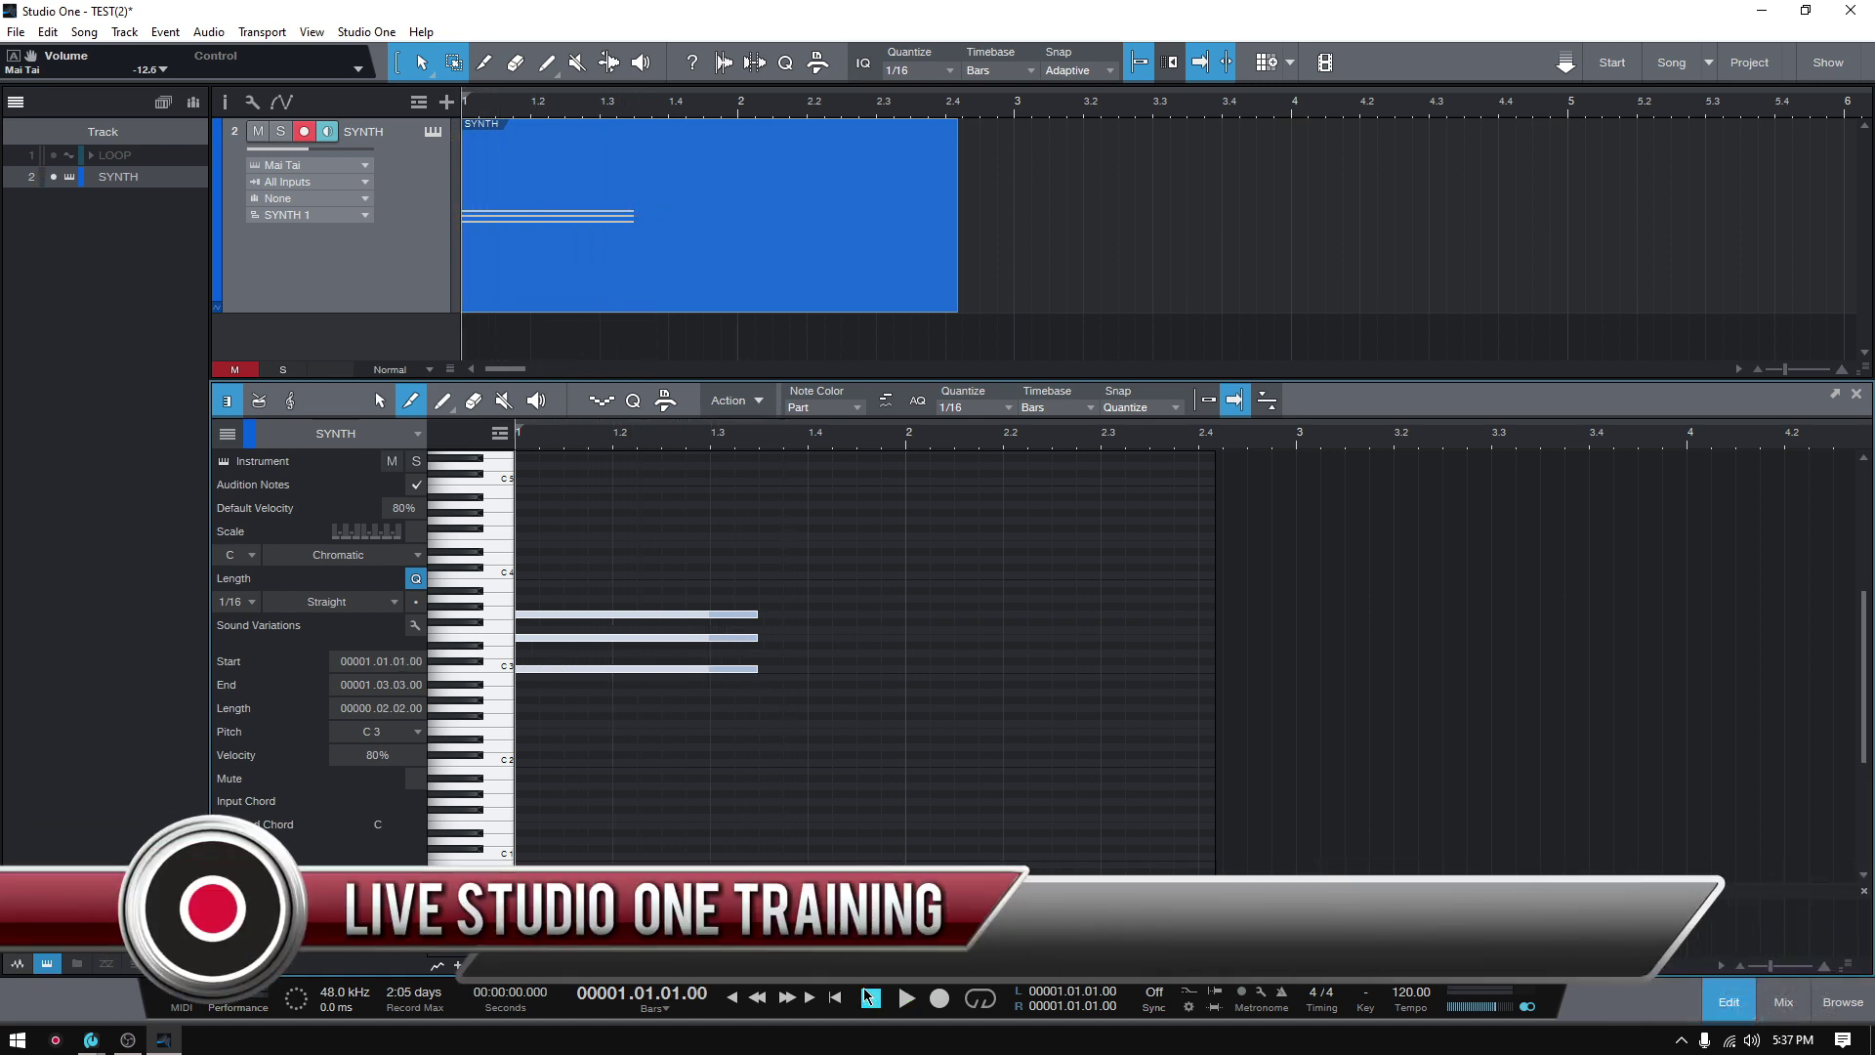